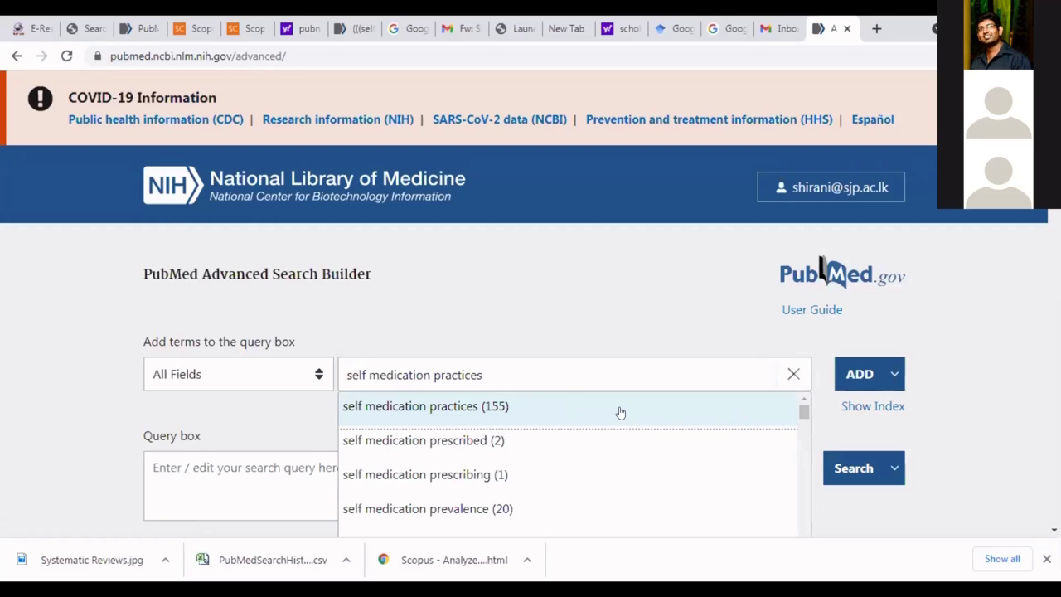
# Step: Add the indexed phrase "self medication practices" in All Fields to the query box
pyautogui.click(468, 411)
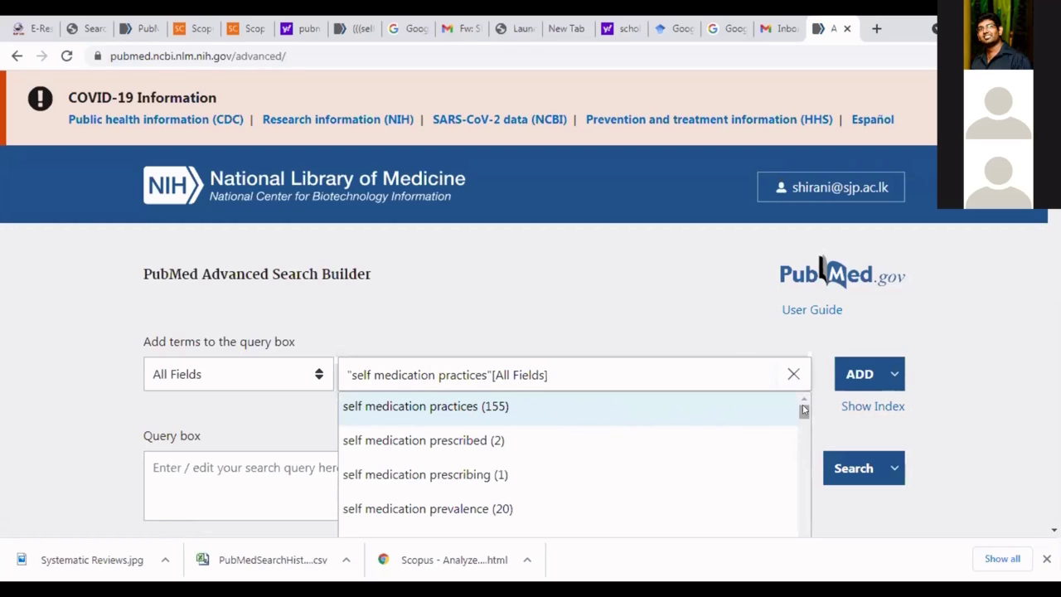
pyautogui.moveTo(803, 412)
pyautogui.mouseDown()
pyautogui.moveTo(804, 433)
pyautogui.moveTo(804, 411)
pyautogui.mouseUp()
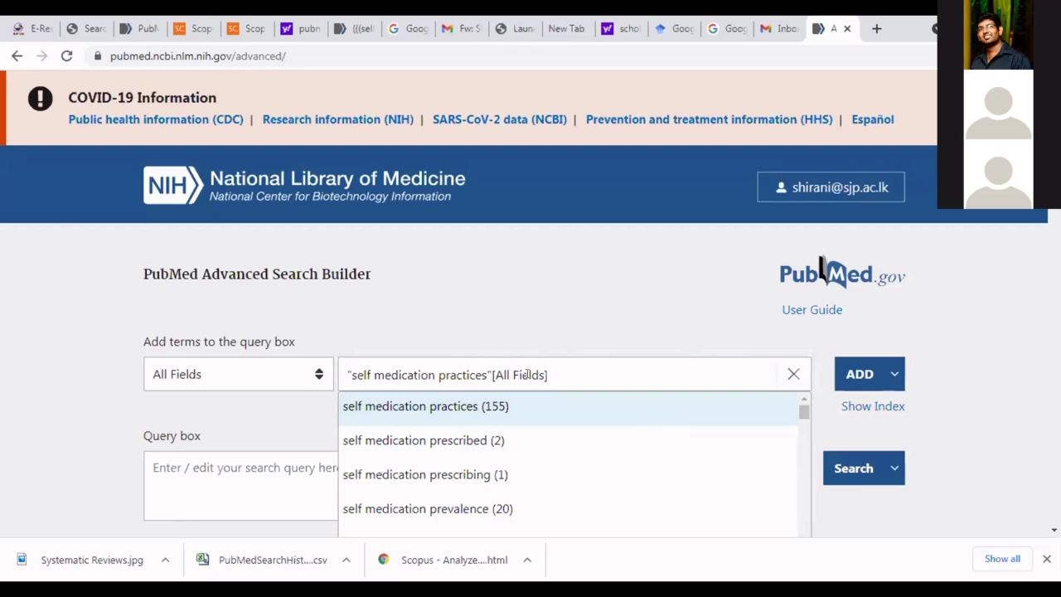
pyautogui.click(842, 377)
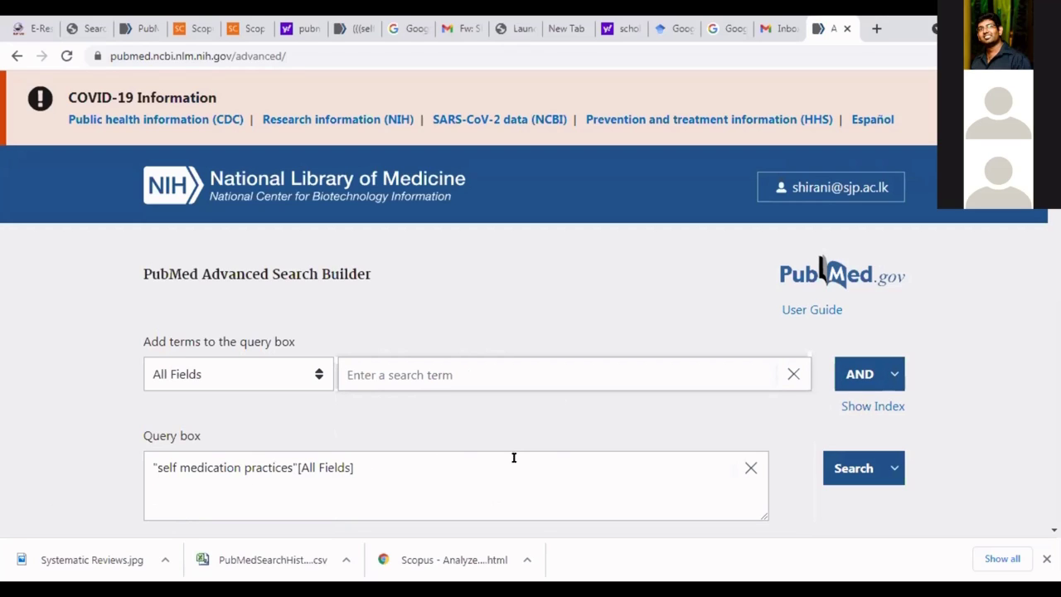
# Step: Save the "self medication practices" query to the search history without opening its results
pyautogui.click(892, 468)
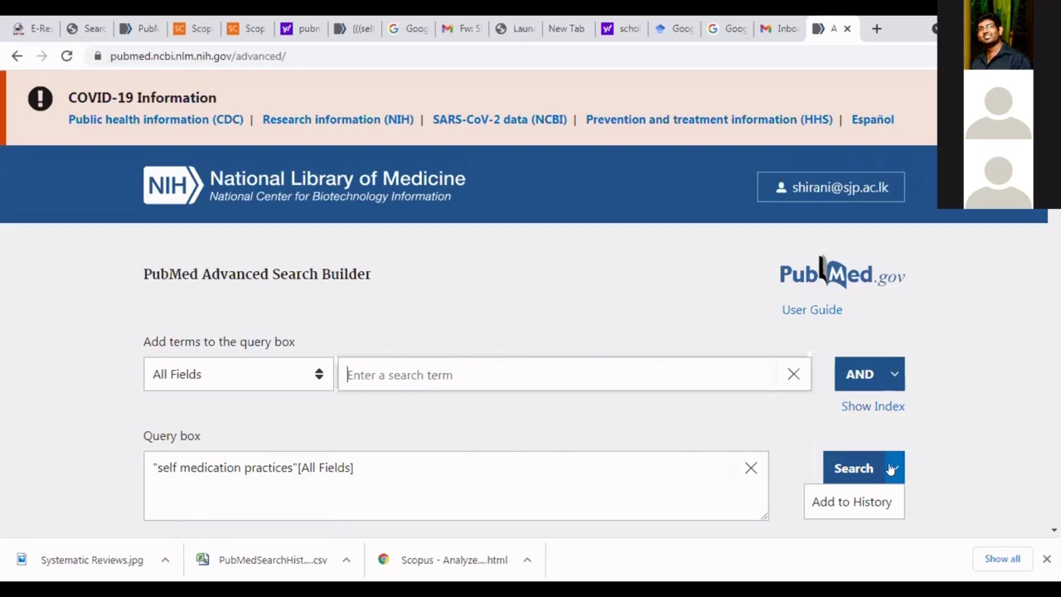
pyautogui.click(872, 496)
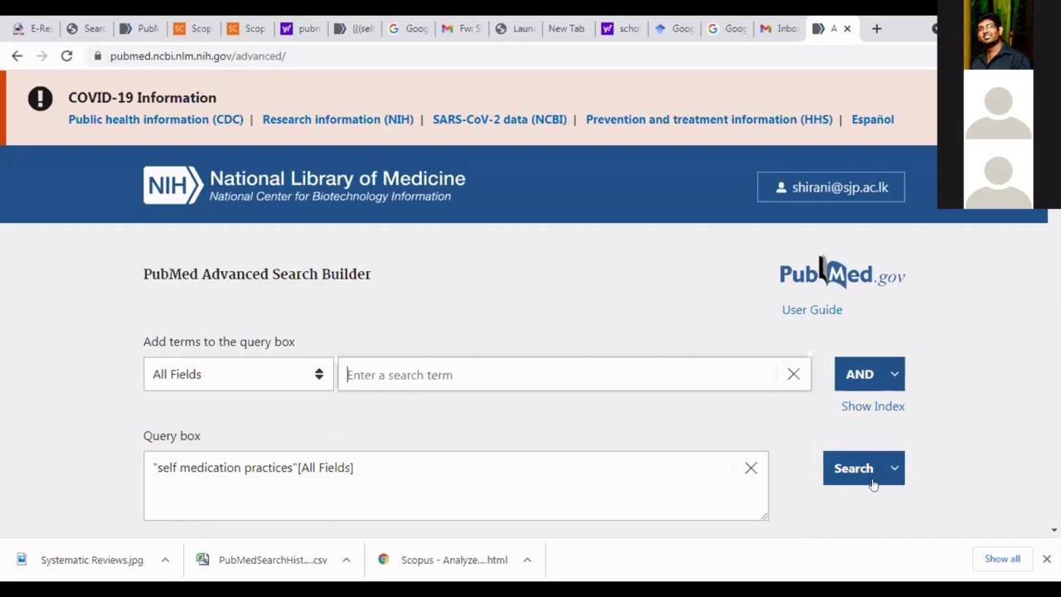
pyautogui.click(892, 469)
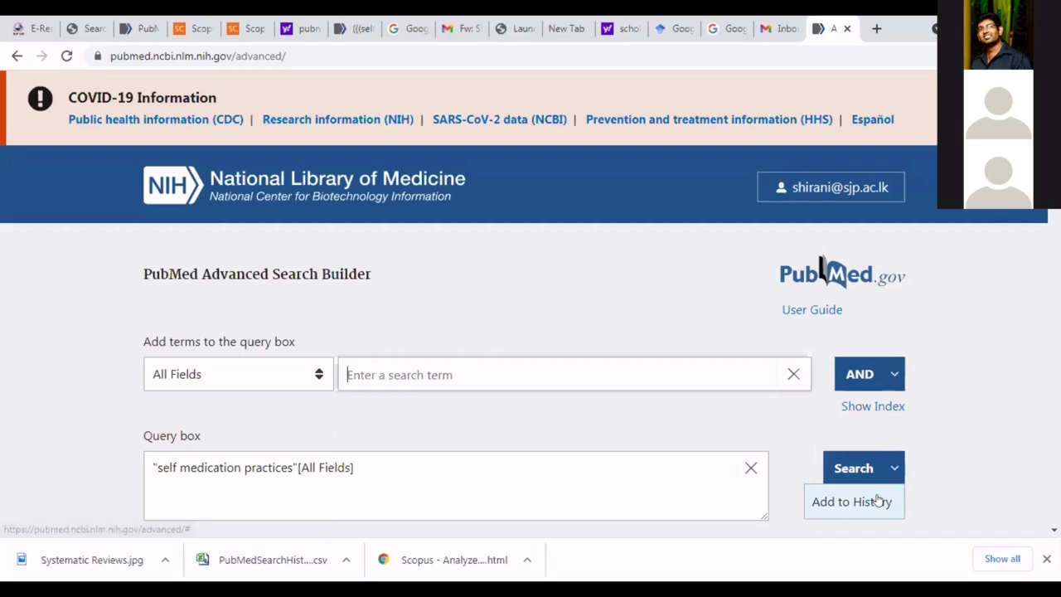
pyautogui.click(875, 501)
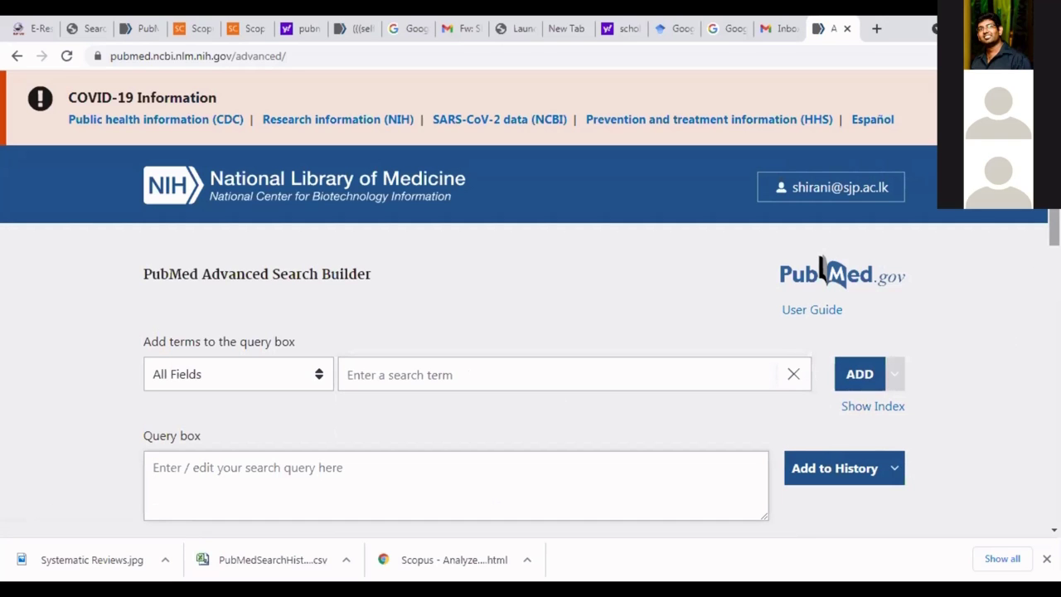
# Step: Expand the details of the "self medication practices"[All Fields] search in the history table
pyautogui.scroll(-4, 531, 332)
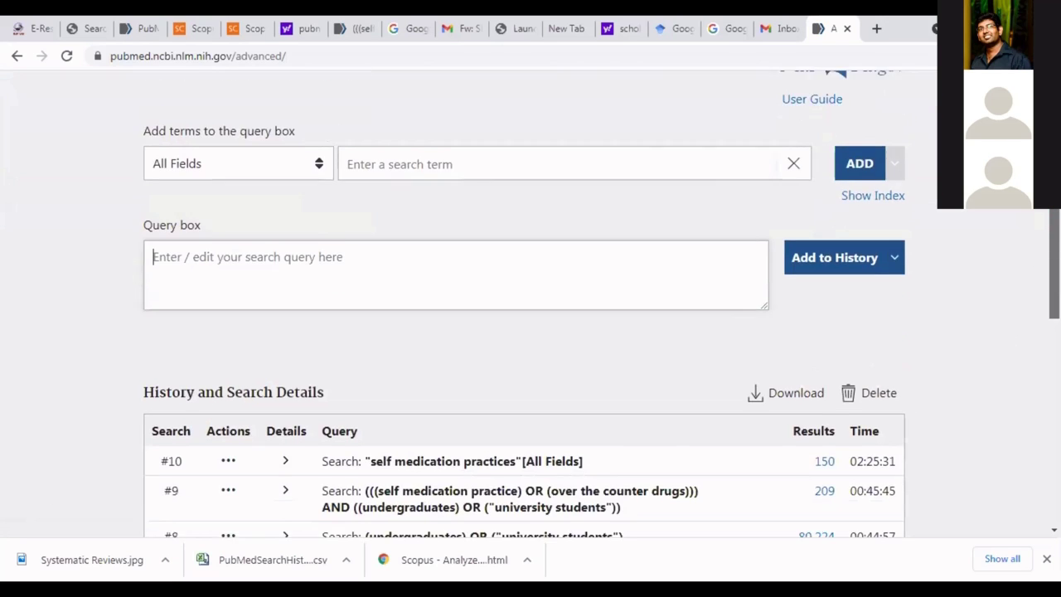
pyautogui.scroll(-1, 530, 332)
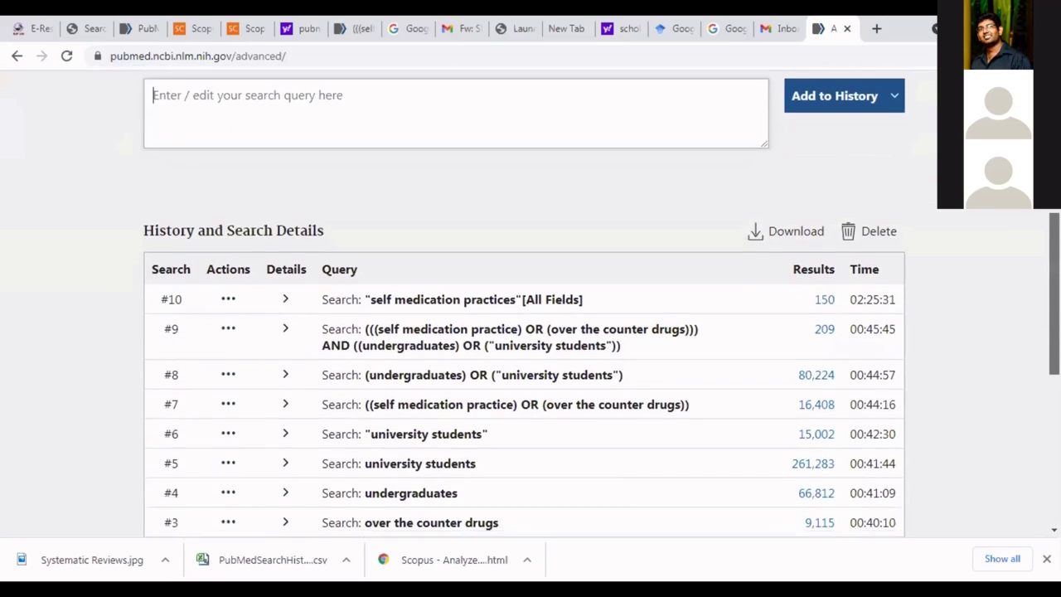
pyautogui.scroll(-1, 968, 349)
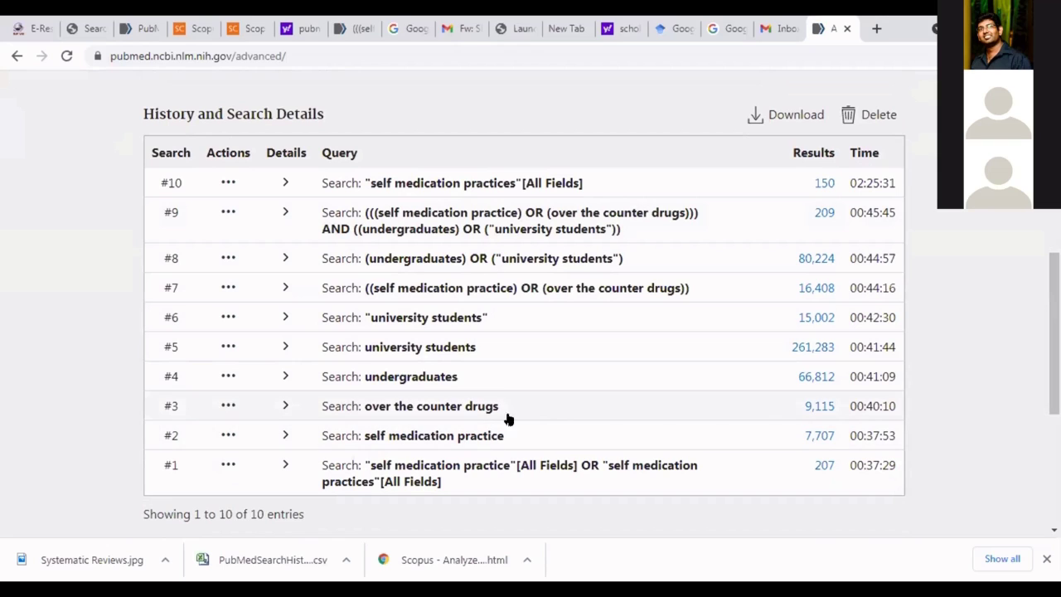
pyautogui.click(477, 184)
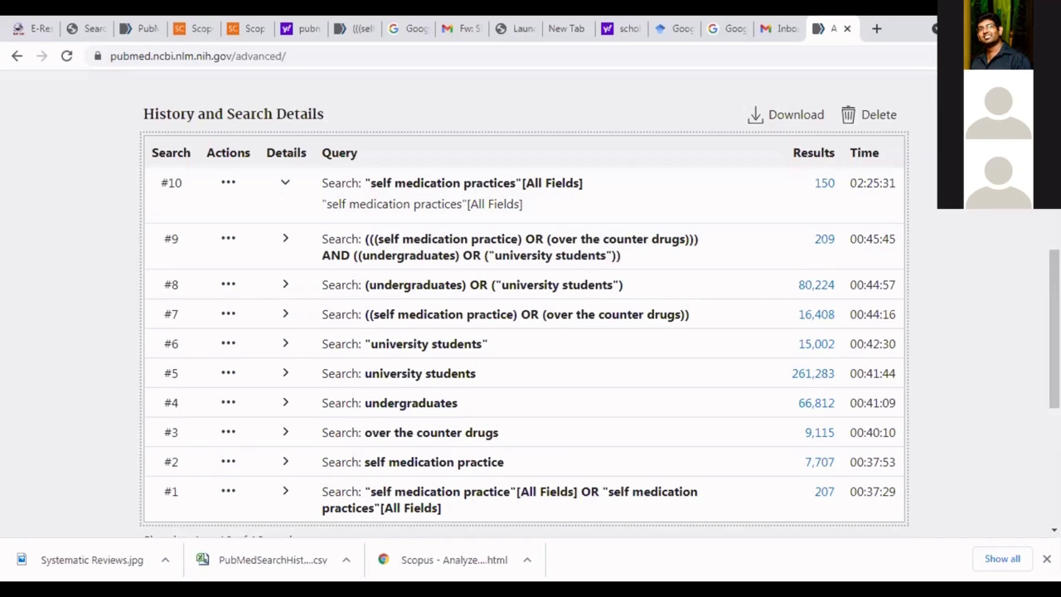
# Step: Expand the details of the unquoted self medication practice search (#2) and read its expanded query and translations
pyautogui.scroll(-2, 919, 320)
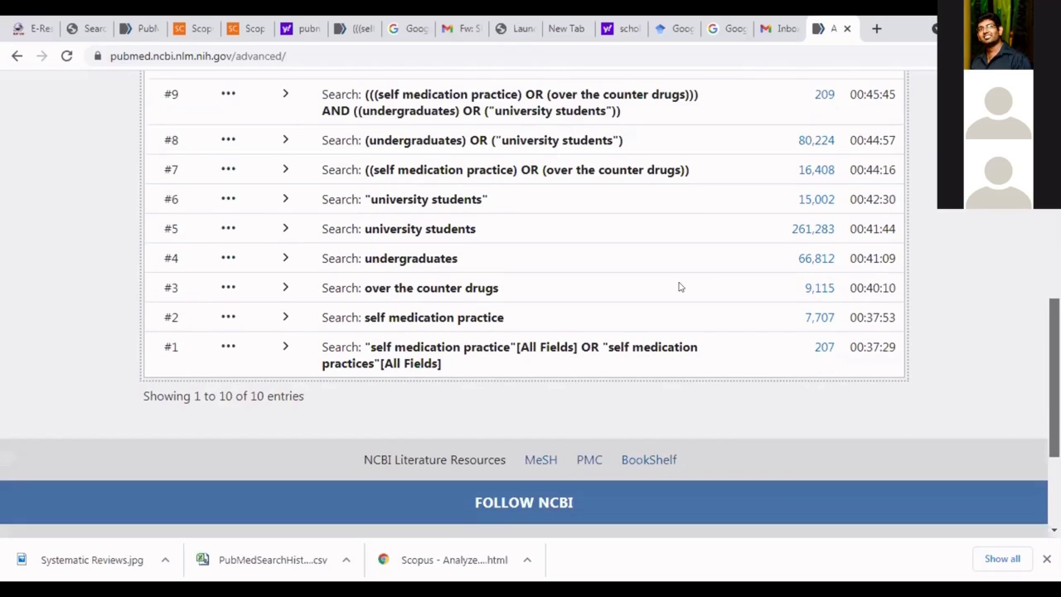
pyautogui.scroll(-1, 664, 282)
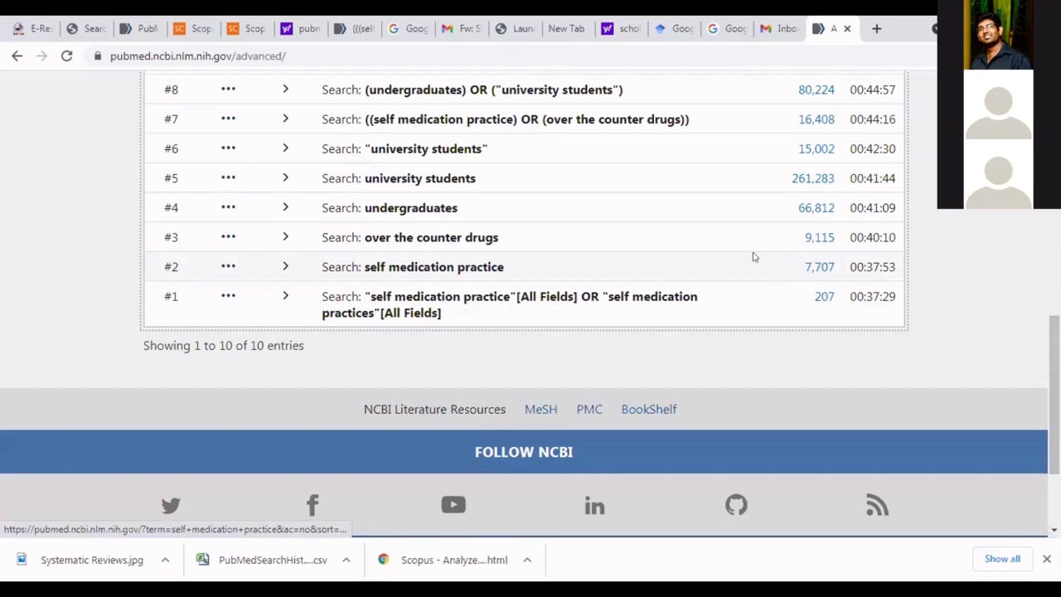
pyautogui.click(477, 264)
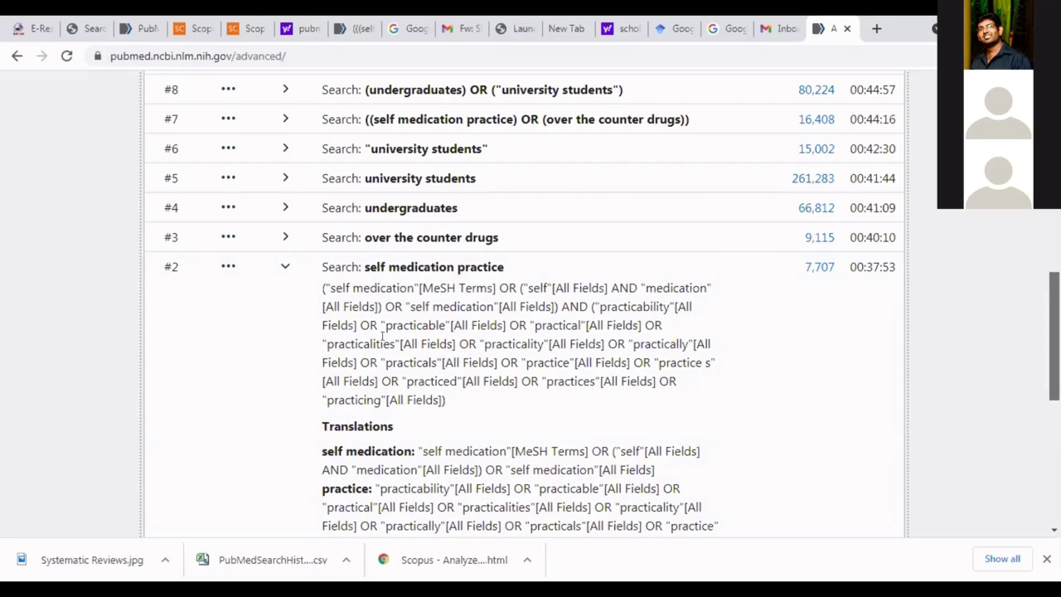
pyautogui.scroll(-2, 383, 336)
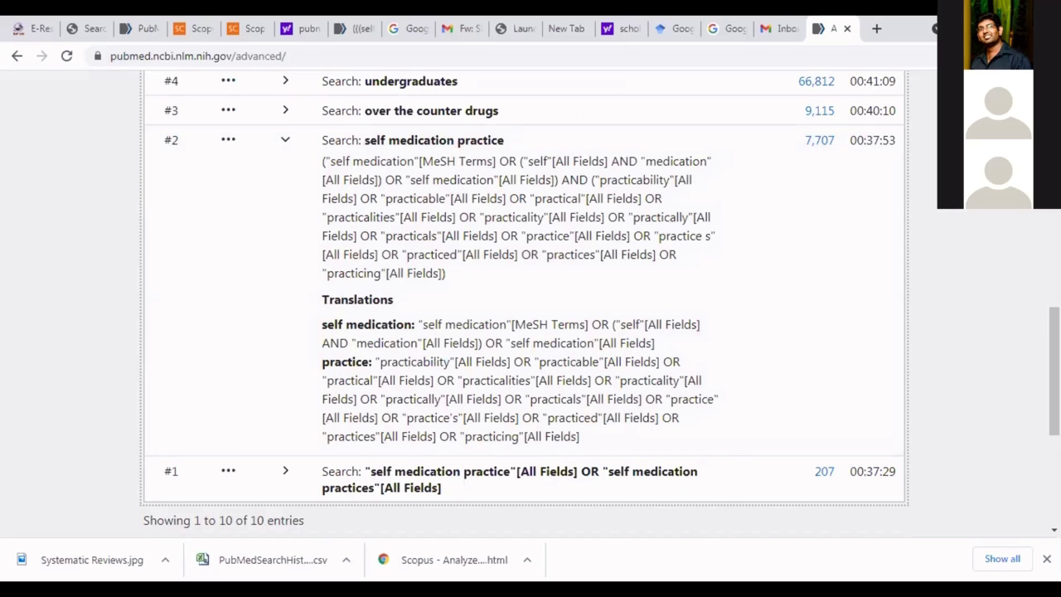
pyautogui.scroll(2, 1036, 286)
pyautogui.scroll(1, 1040, 272)
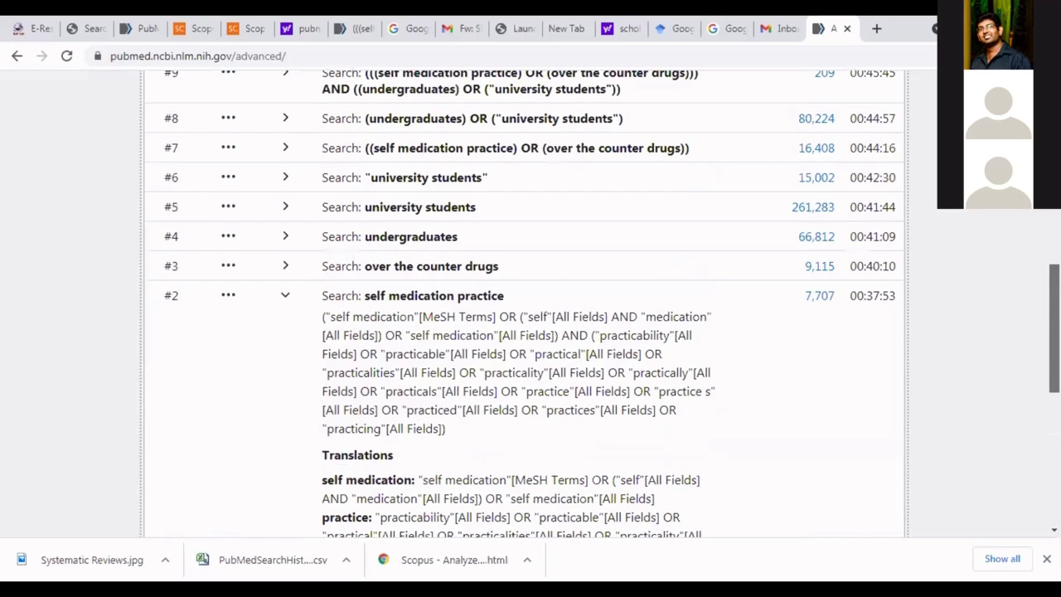
# Step: Review the saved searches in the history table, comparing the phrase search with the earlier ones
pyautogui.scroll(4, 1040, 272)
pyautogui.scroll(3, 1040, 272)
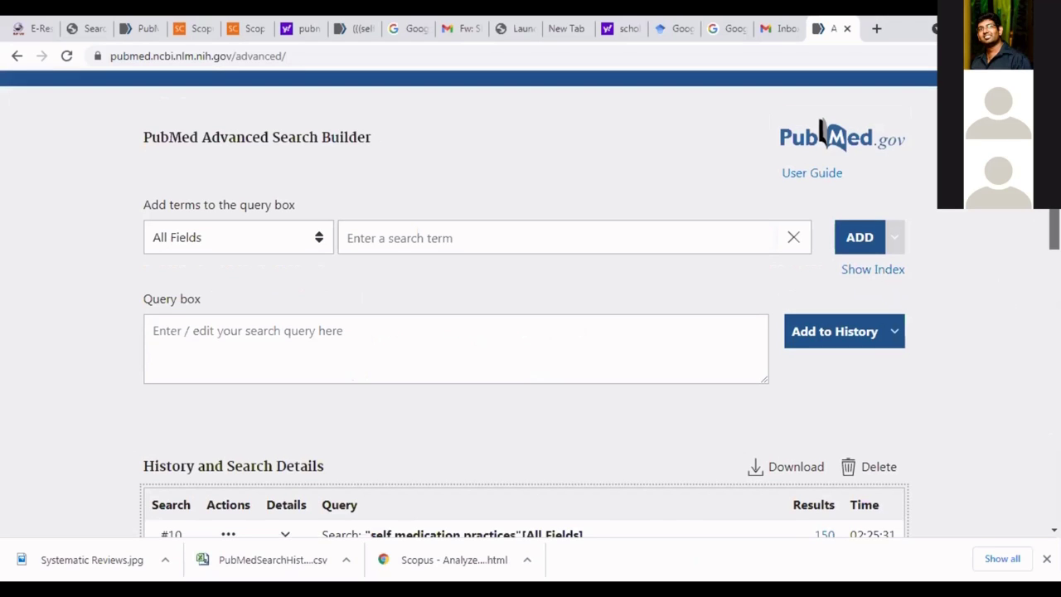
pyautogui.scroll(-1, 616, 229)
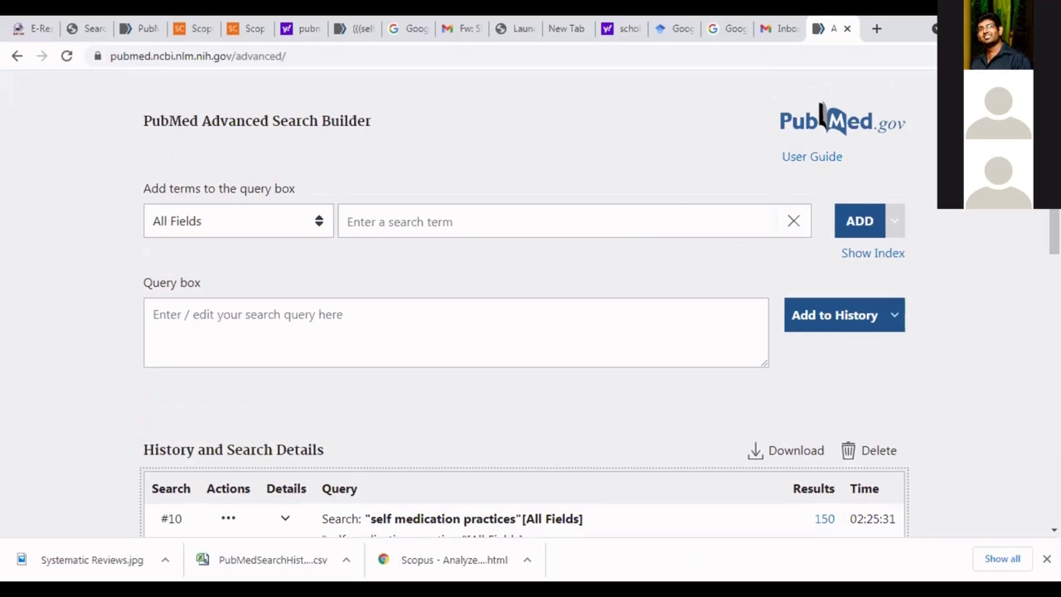
pyautogui.scroll(-1, 530, 315)
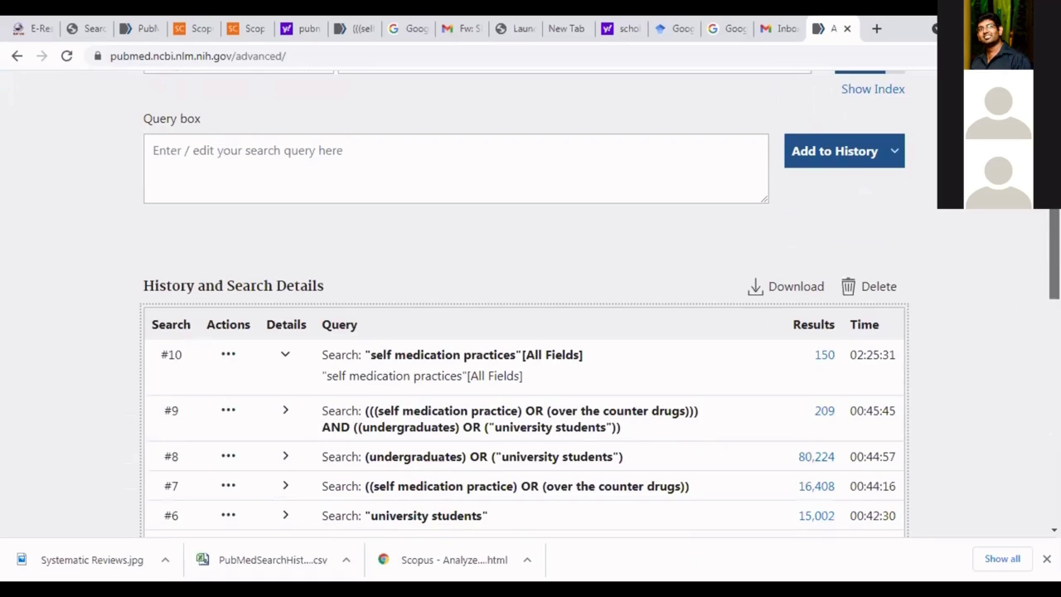
pyautogui.scroll(-1, 530, 315)
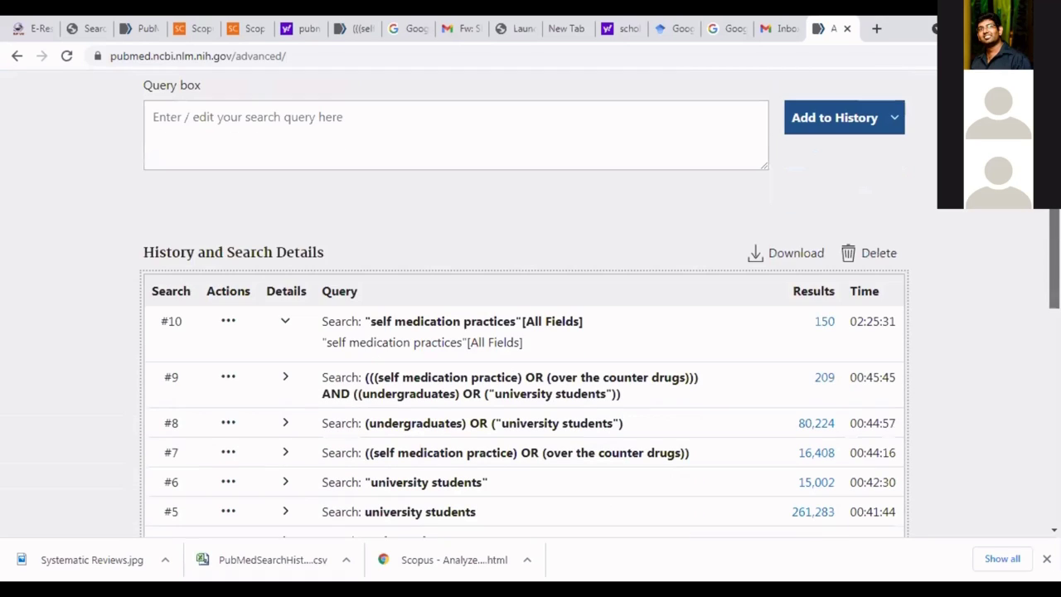
pyautogui.scroll(-2, 530, 315)
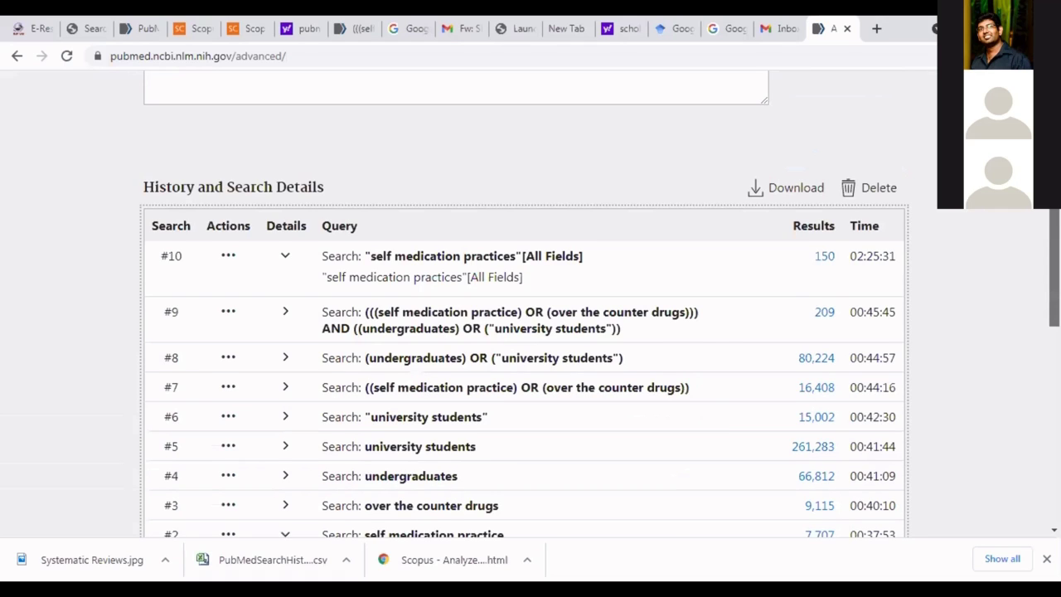
pyautogui.scroll(-1, 531, 315)
pyautogui.scroll(5, 758, 190)
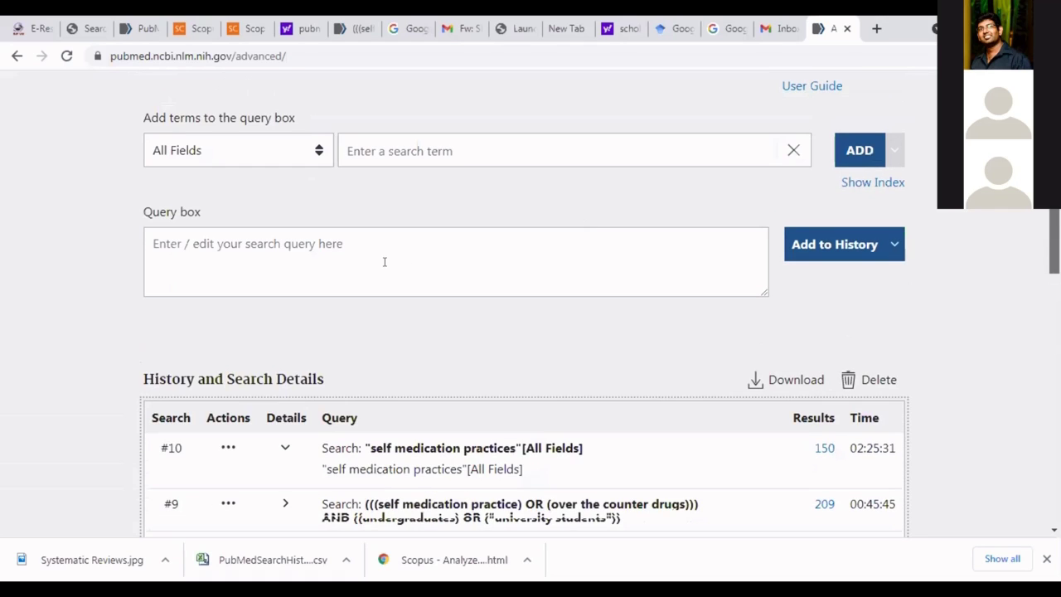
pyautogui.scroll(4, 384, 262)
# Step: Enter the All Fields term over the counter drugs without quotation marks and add it to the search history
pyautogui.click(368, 272)
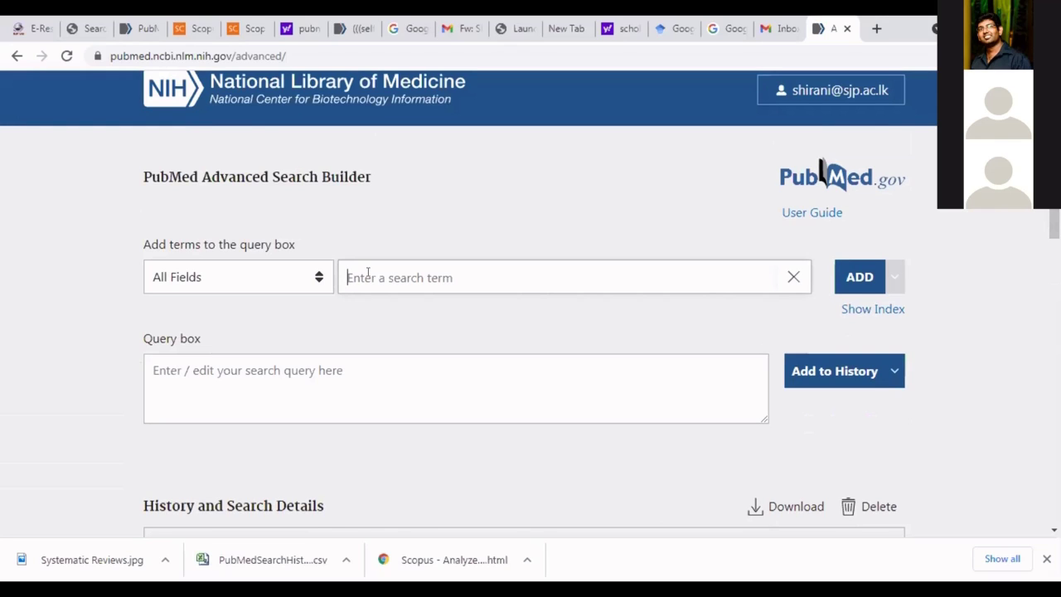
pyautogui.write('o')
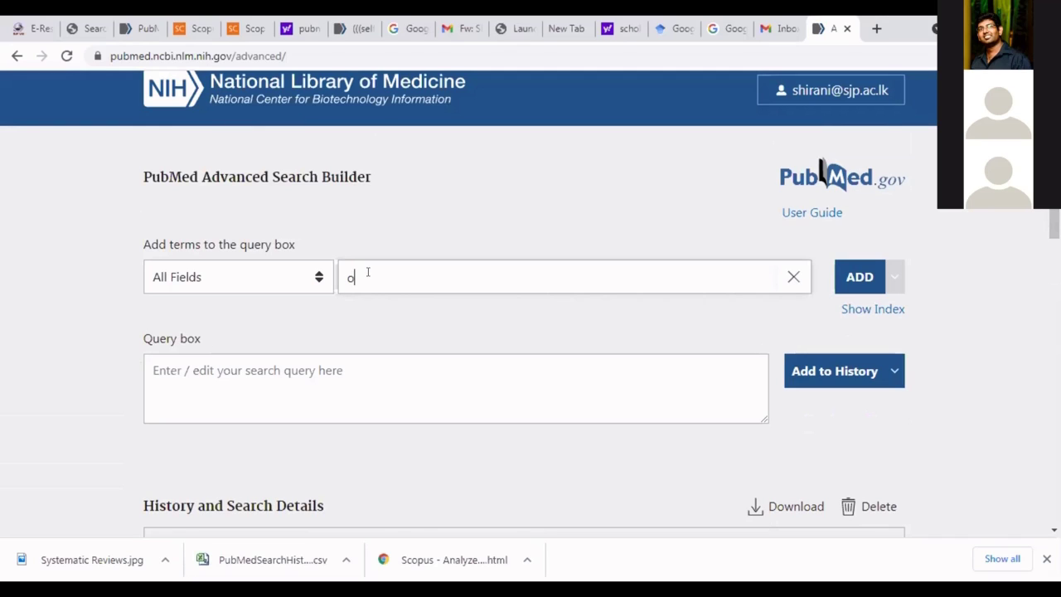
pyautogui.write('ver the counter drug')
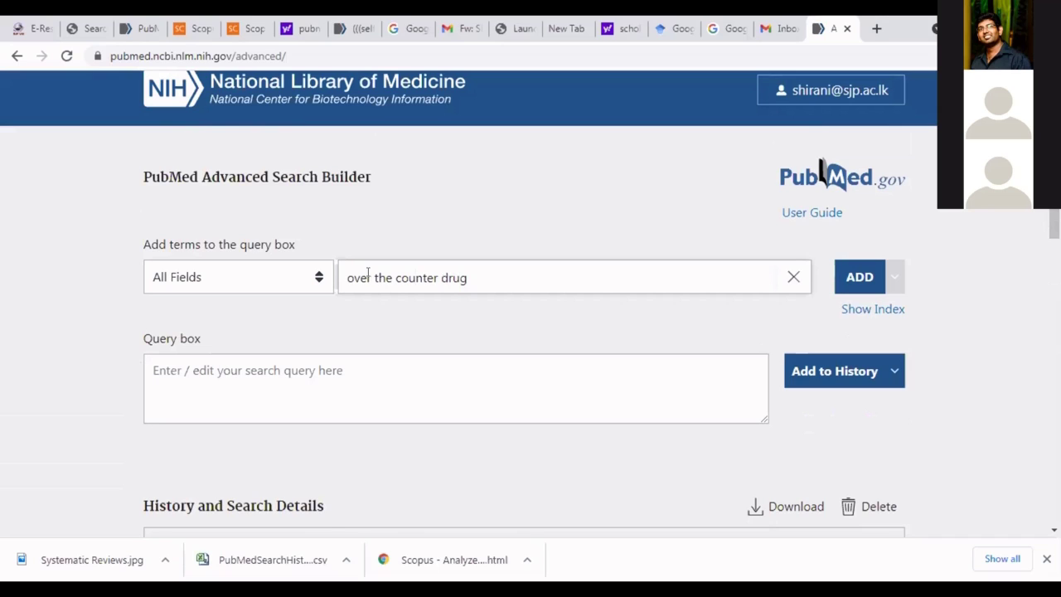
pyautogui.write('s')
pyautogui.click(863, 276)
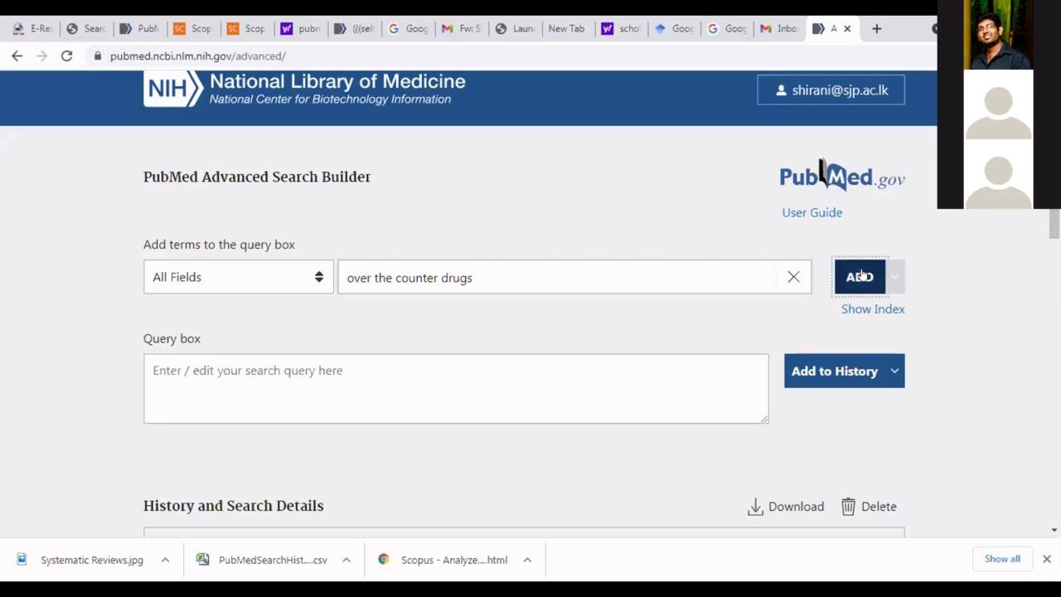
pyautogui.click(842, 374)
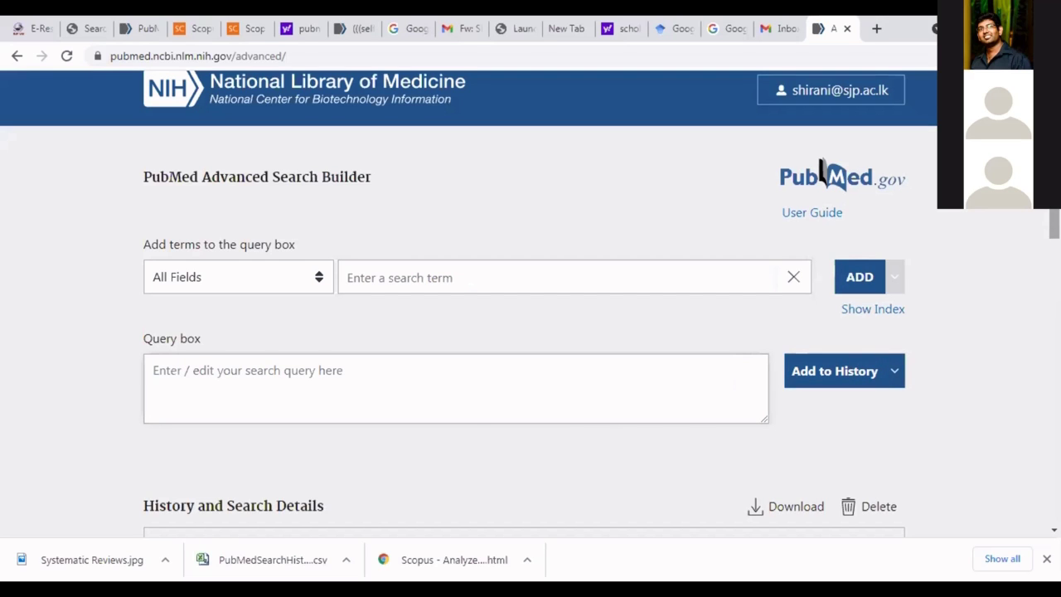
# Step: Expand the over the counter drugs search in the history and read its full query and term translations
pyautogui.scroll(-1, 1025, 238)
pyautogui.scroll(-3, 824, 133)
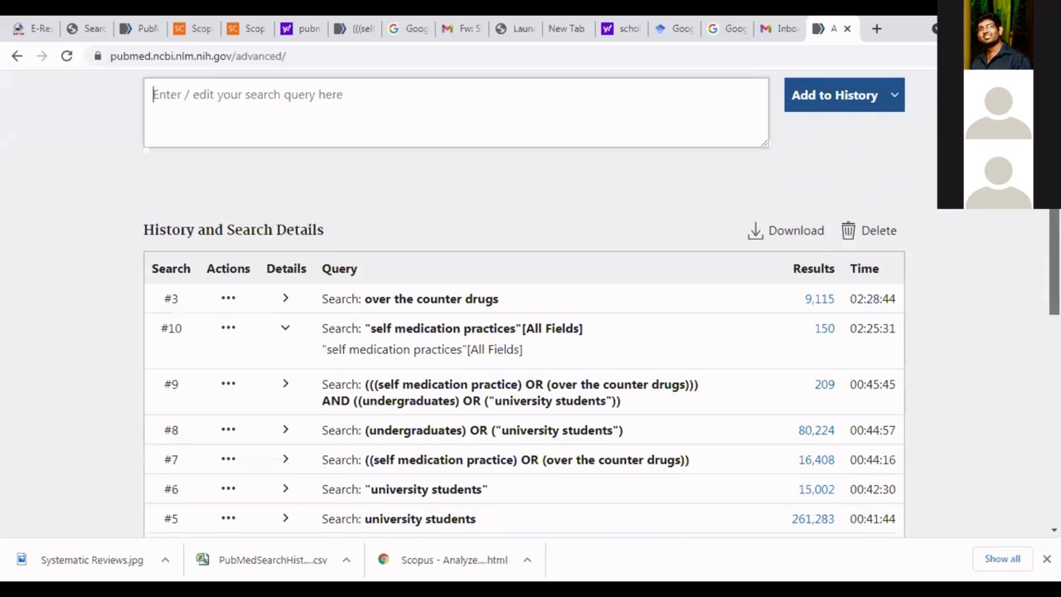
pyautogui.scroll(-1, 524, 332)
pyautogui.scroll(-1, 524, 331)
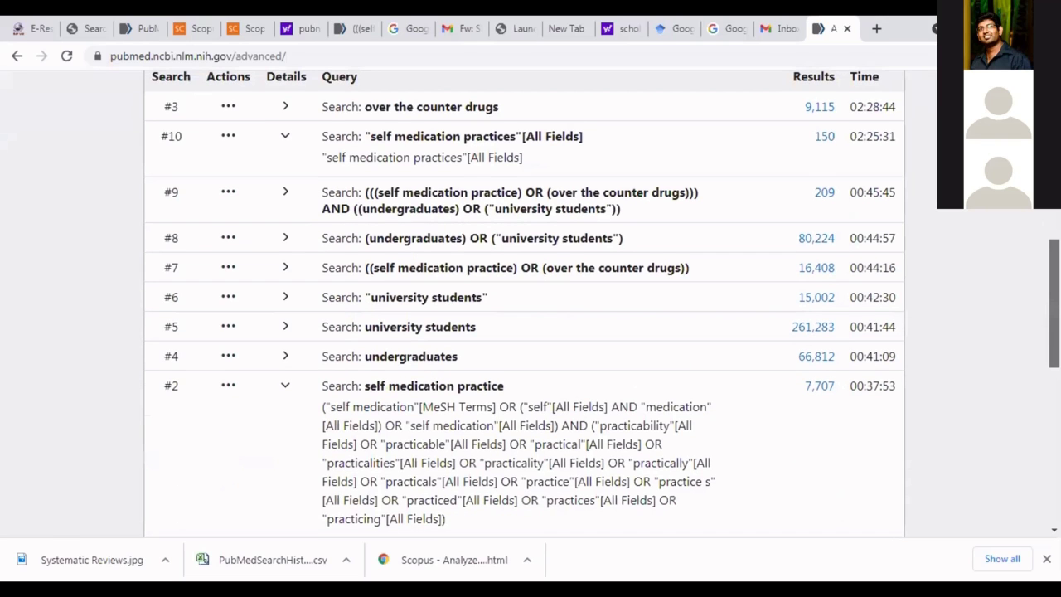
pyautogui.scroll(-3, 1043, 321)
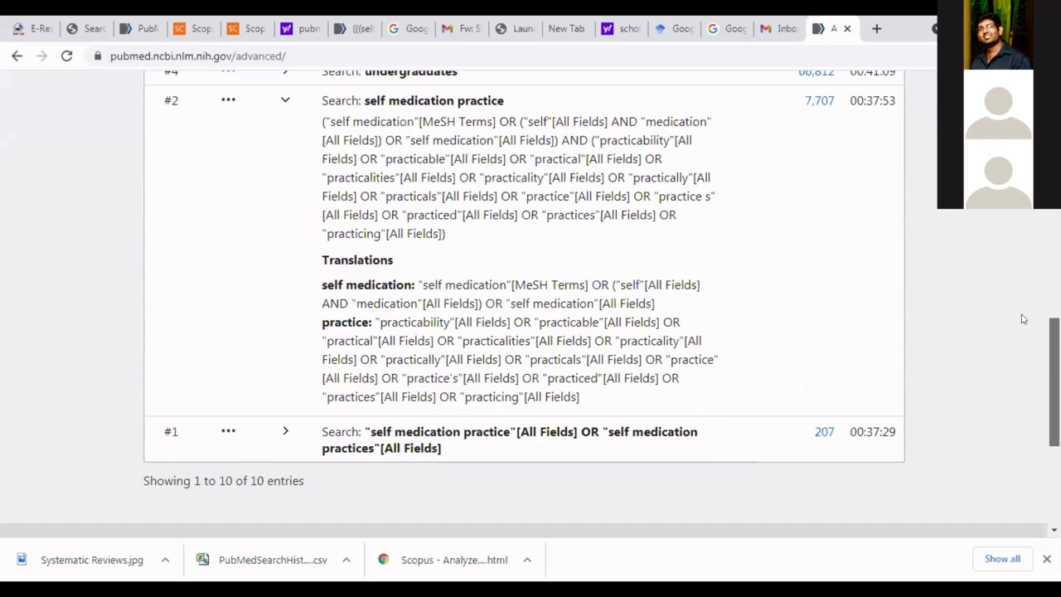
pyautogui.scroll(4, 447, 182)
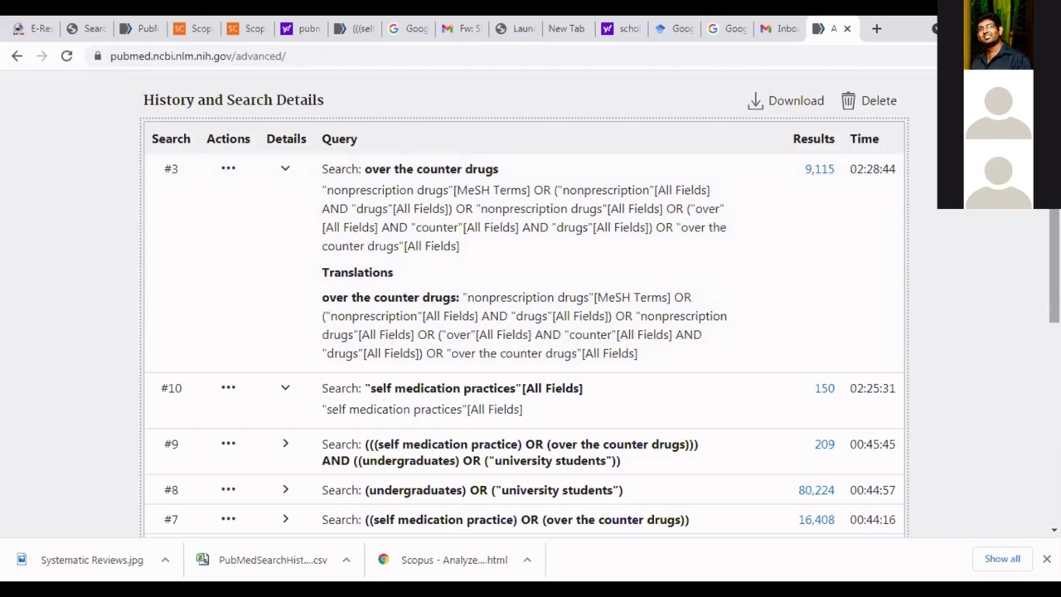
pyautogui.scroll(3, 522, 315)
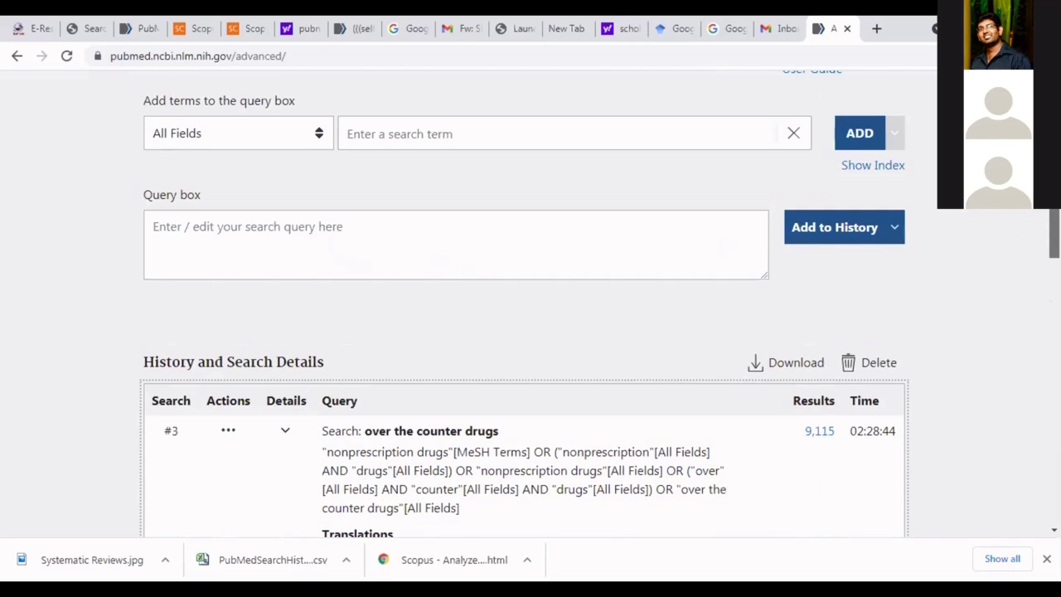
pyautogui.scroll(-3, 799, 260)
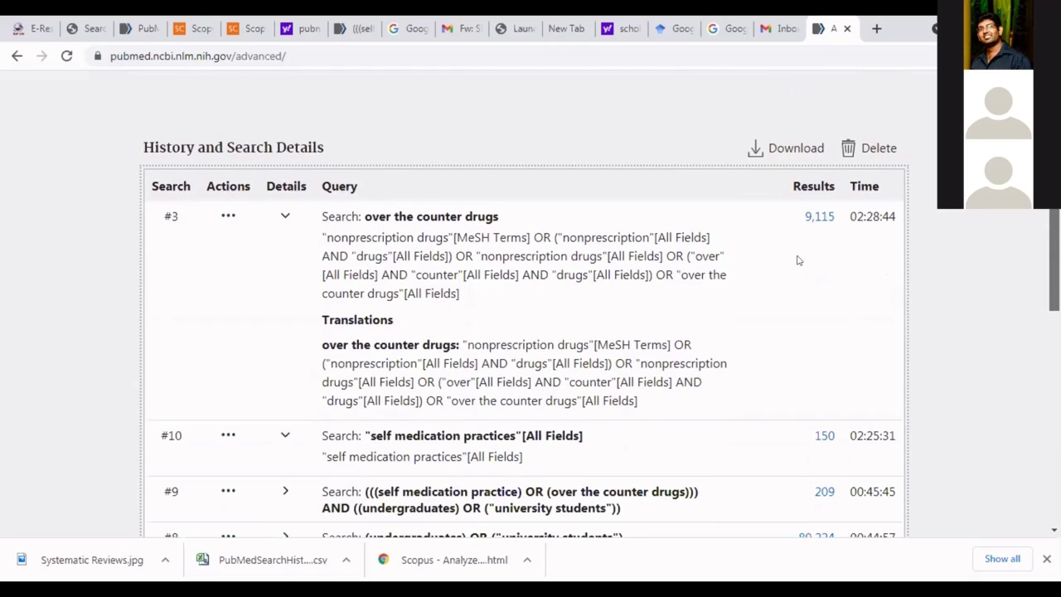
pyautogui.scroll(-1, 614, 270)
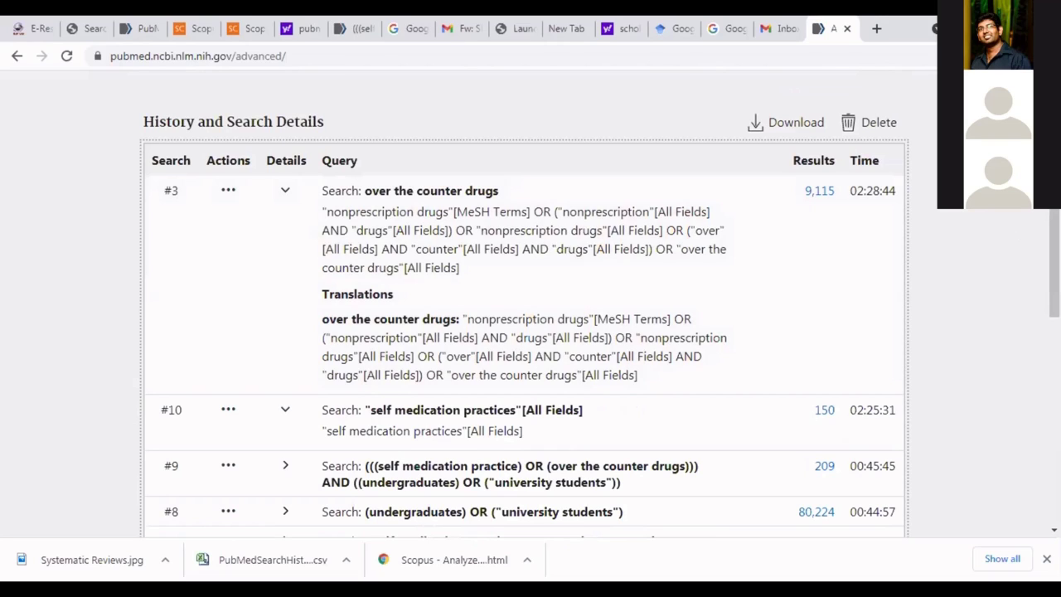
pyautogui.scroll(5, 497, 299)
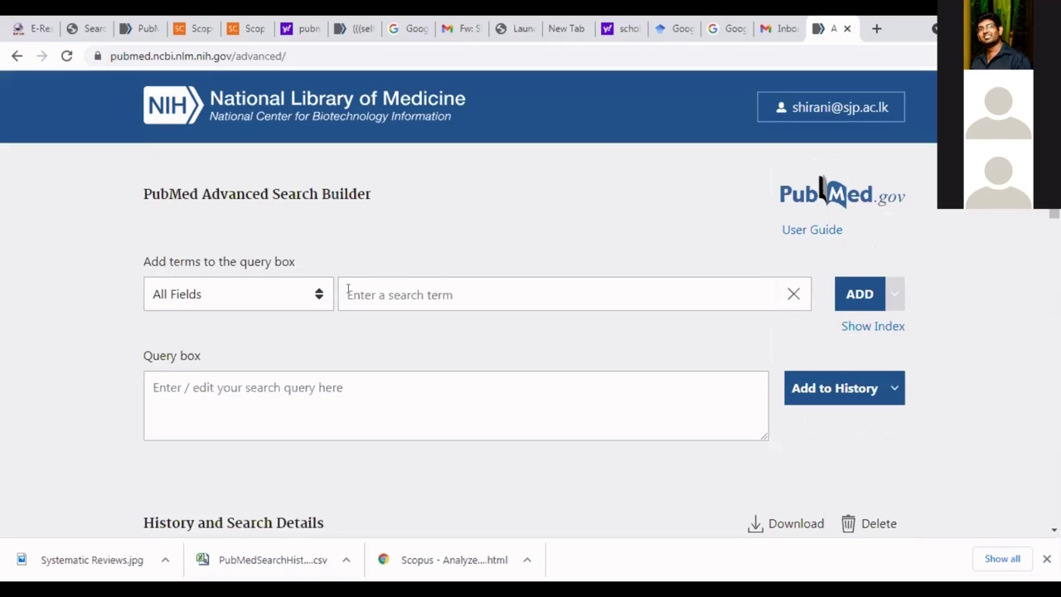
# Step: Enter the All Fields term undergraduates, add it to the query box and save it to the search history
pyautogui.click(348, 292)
pyautogui.write('un')
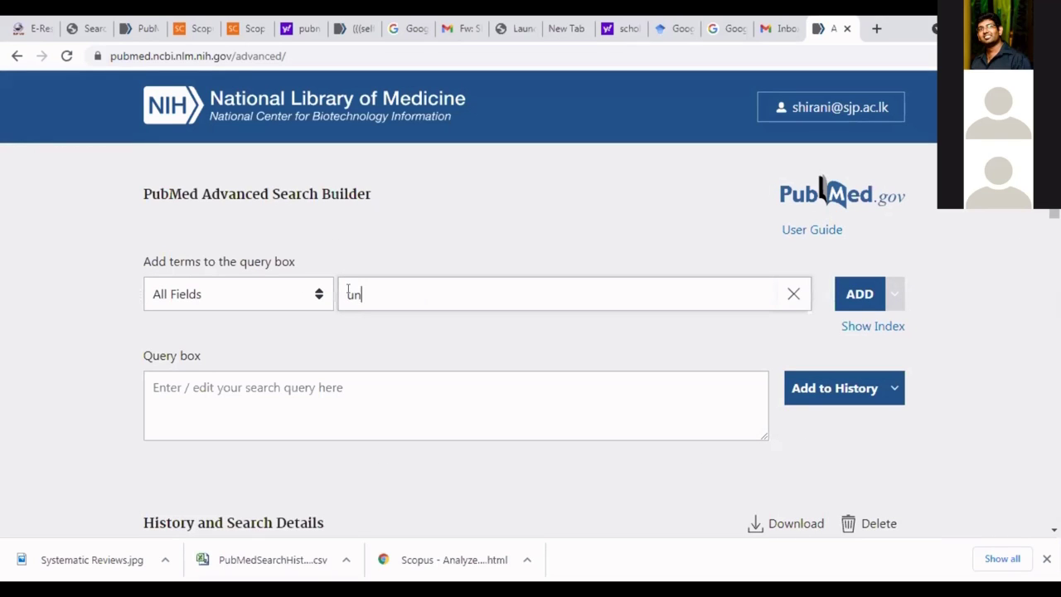
pyautogui.write('dergraduates')
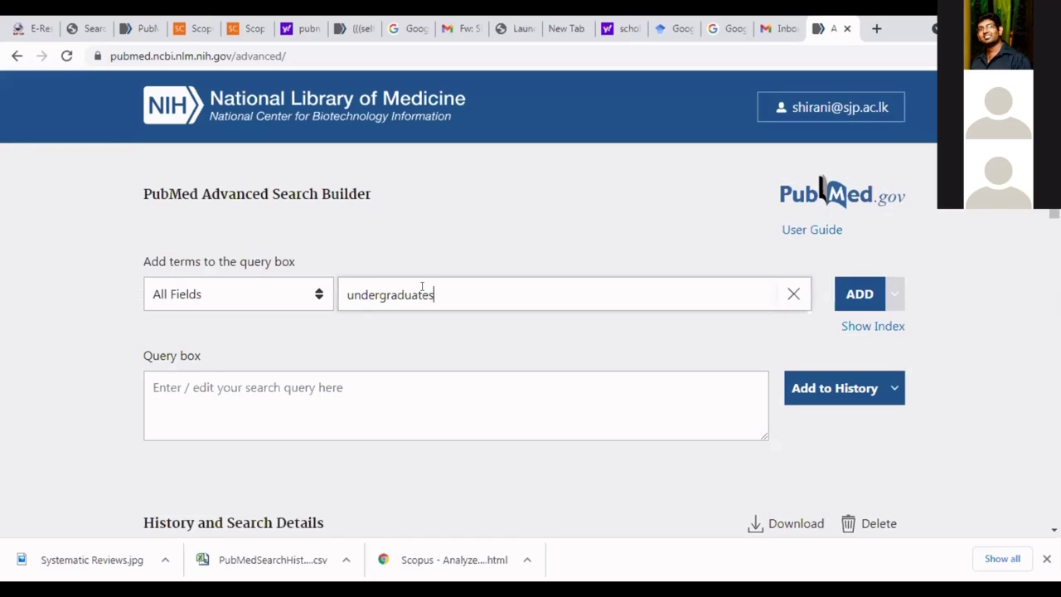
pyautogui.click(866, 298)
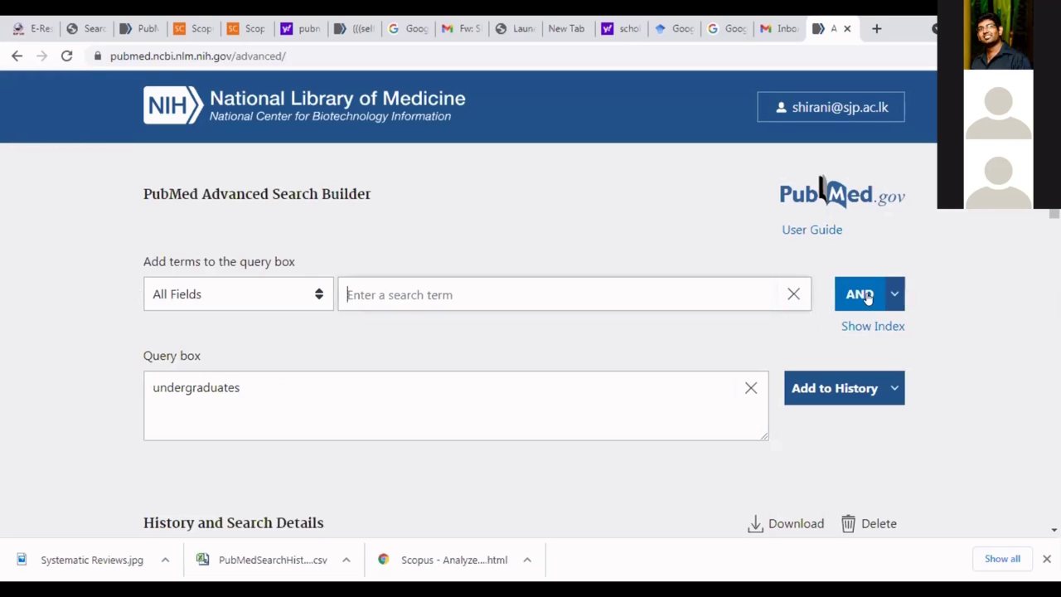
pyautogui.click(832, 396)
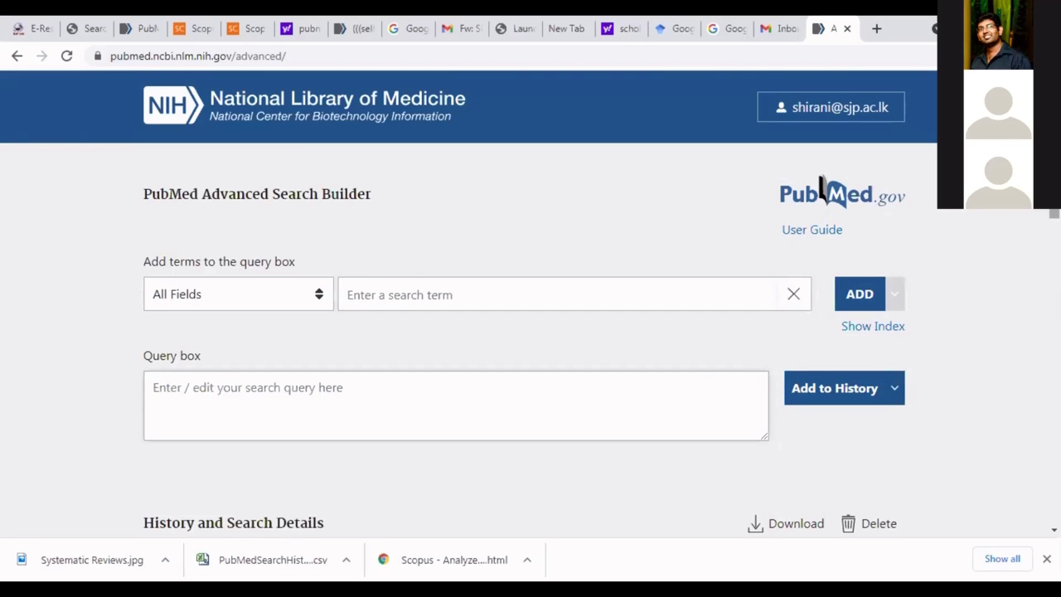
# Step: Expand the unquoted university students search (#5) and the quoted phrase search (#6) in the history and compare how their queries are interpreted
pyautogui.scroll(-2, 822, 187)
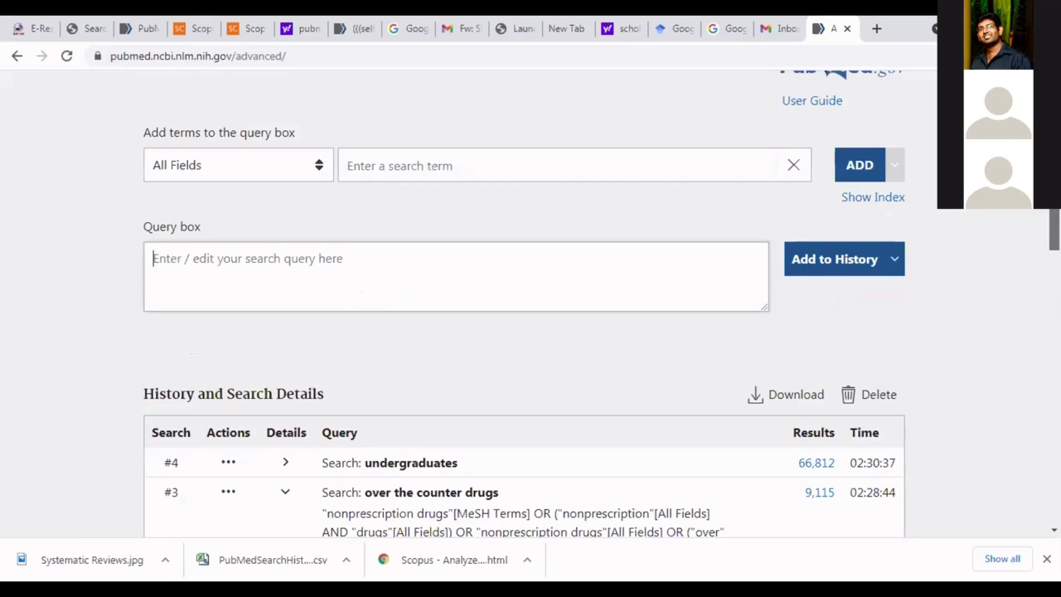
pyautogui.scroll(-2, 479, 246)
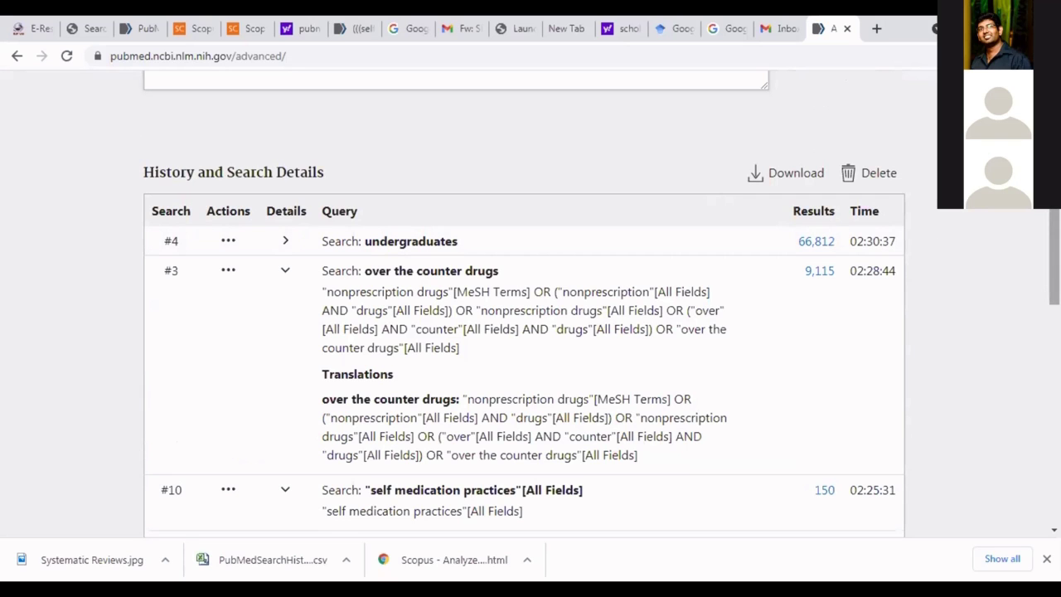
pyautogui.scroll(-3, 875, 311)
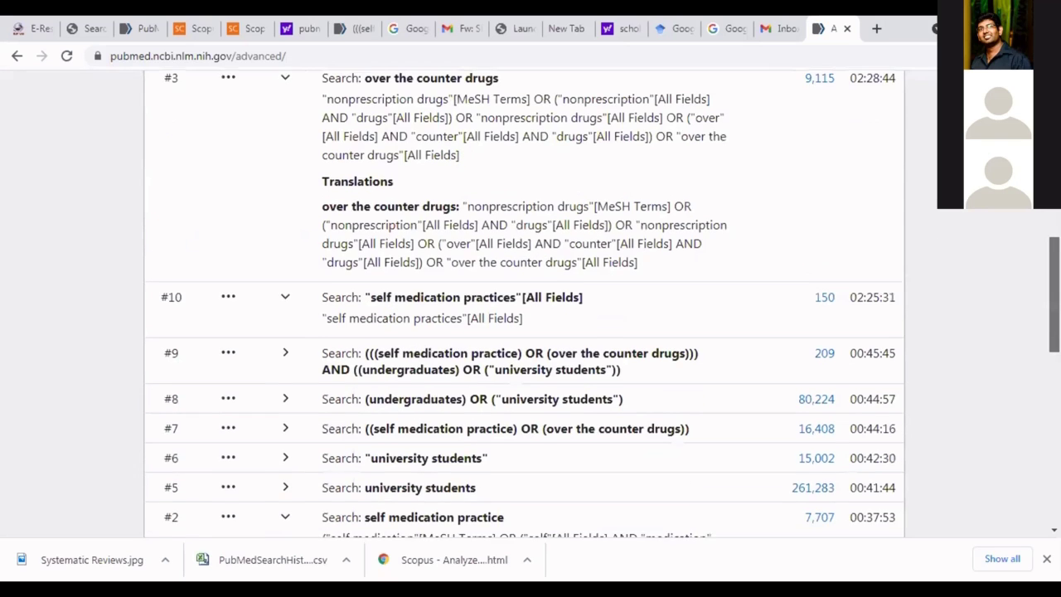
pyautogui.scroll(-1, 504, 421)
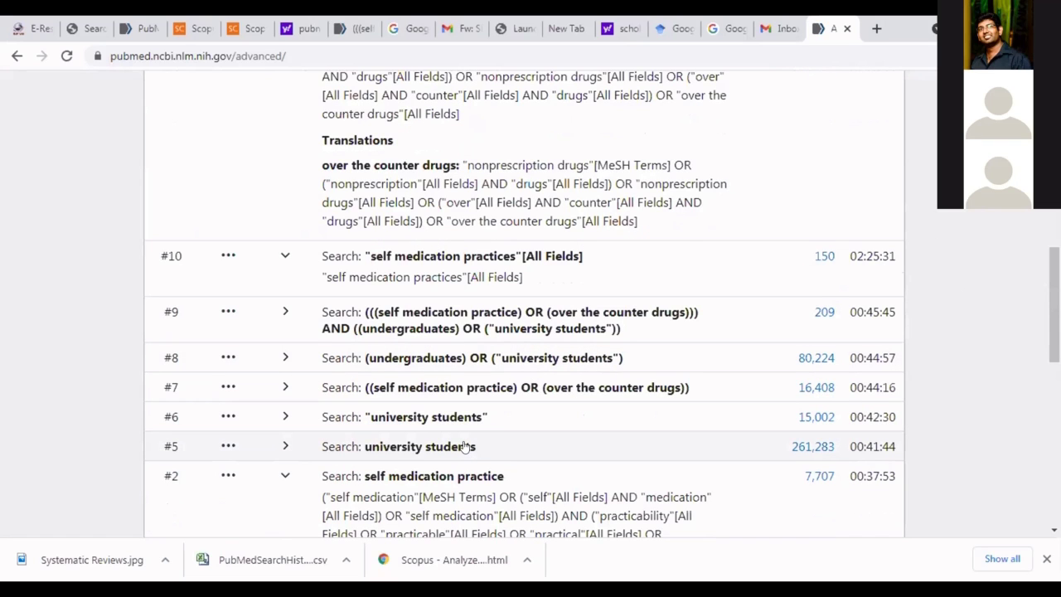
pyautogui.click(466, 448)
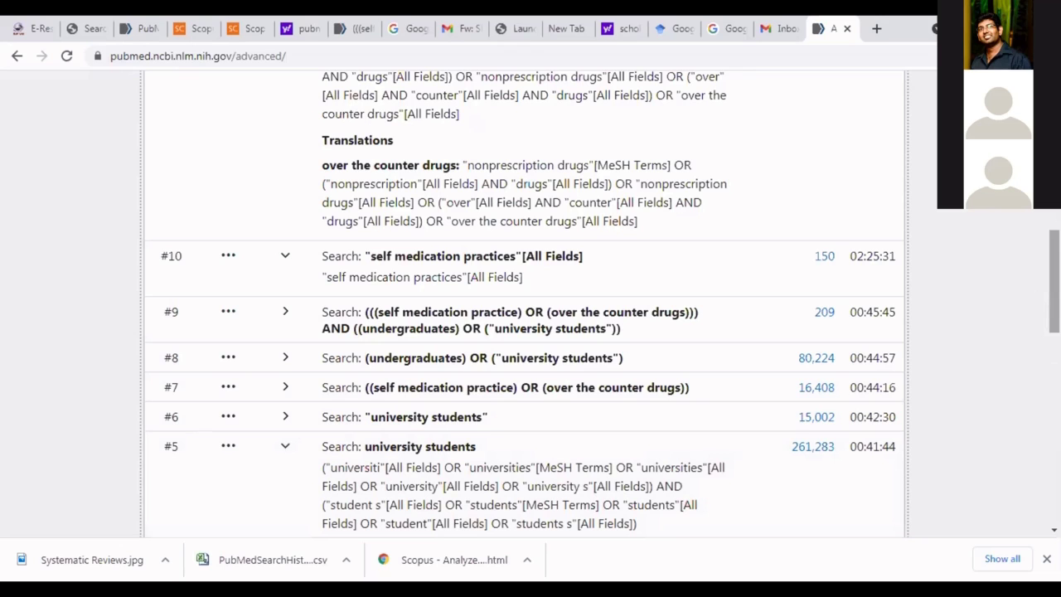
pyautogui.scroll(-1, 531, 305)
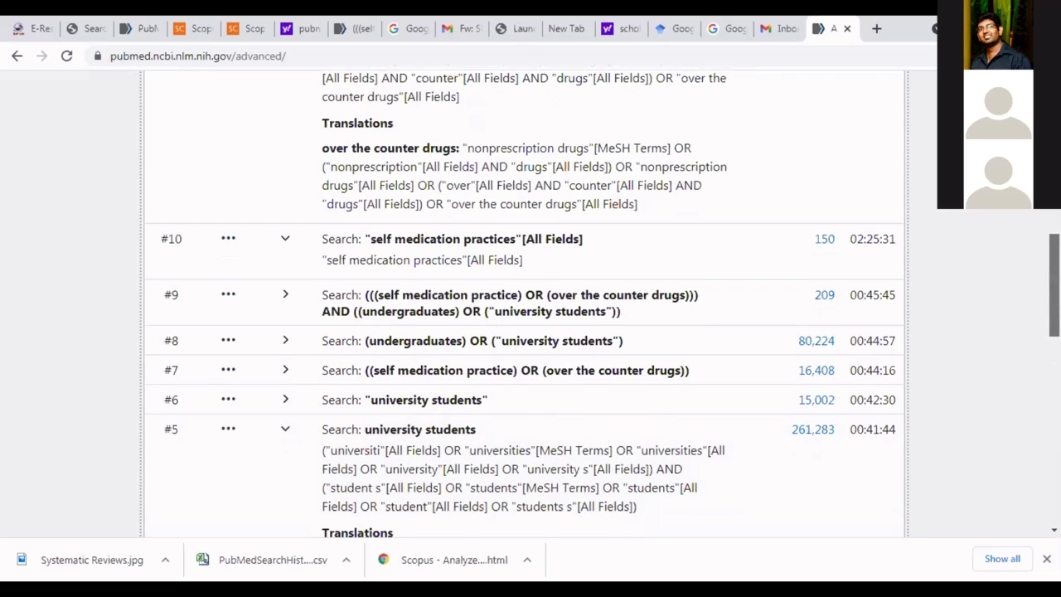
pyautogui.scroll(-1, 681, 406)
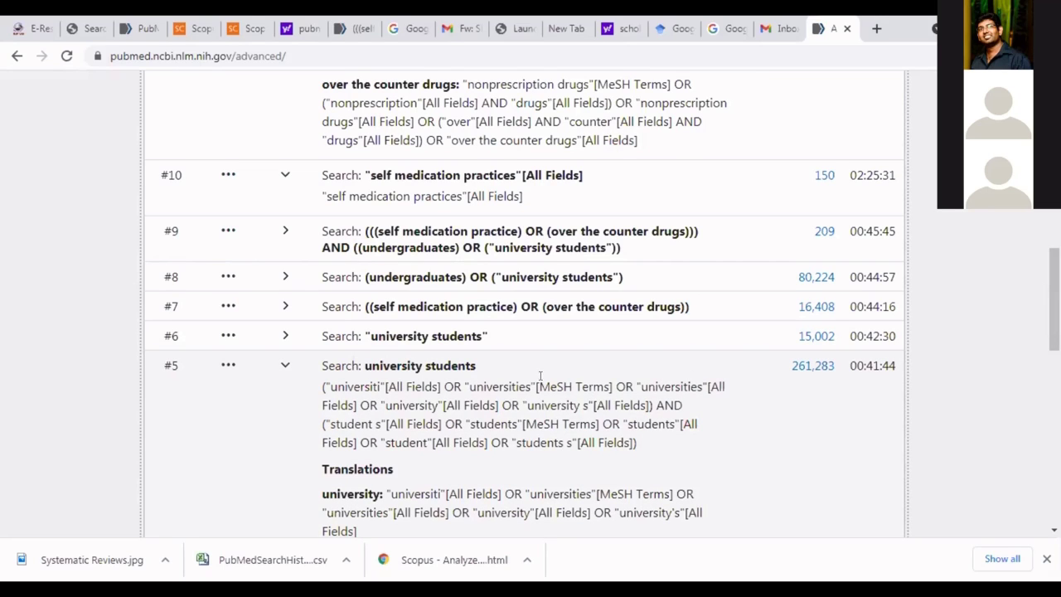
pyautogui.click(458, 338)
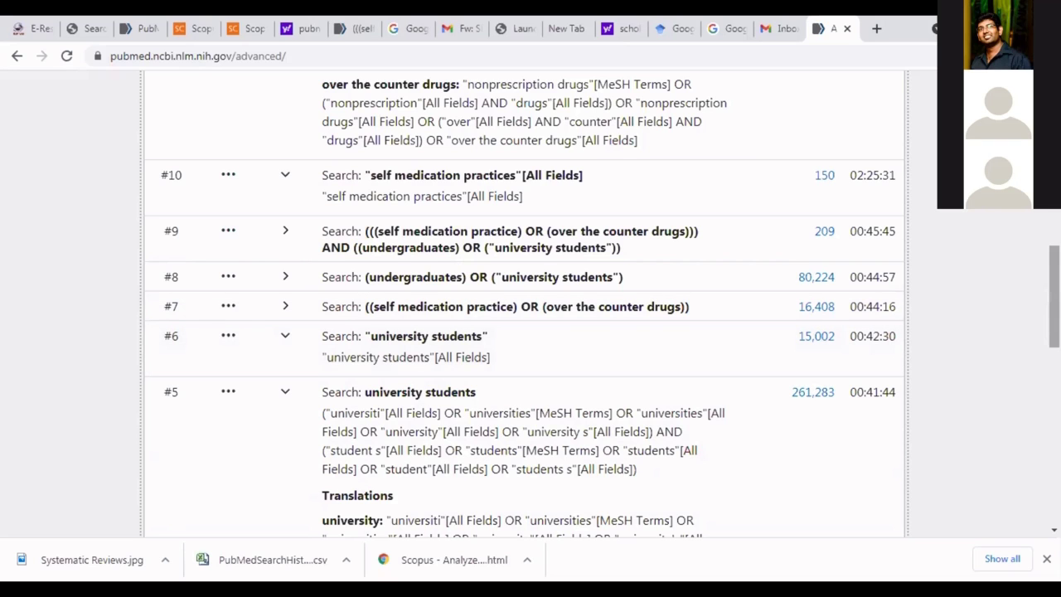
pyautogui.moveTo(1054, 297)
pyautogui.mouseDown()
pyautogui.moveTo(1055, 332)
pyautogui.moveTo(1055, 283)
pyautogui.mouseUp()
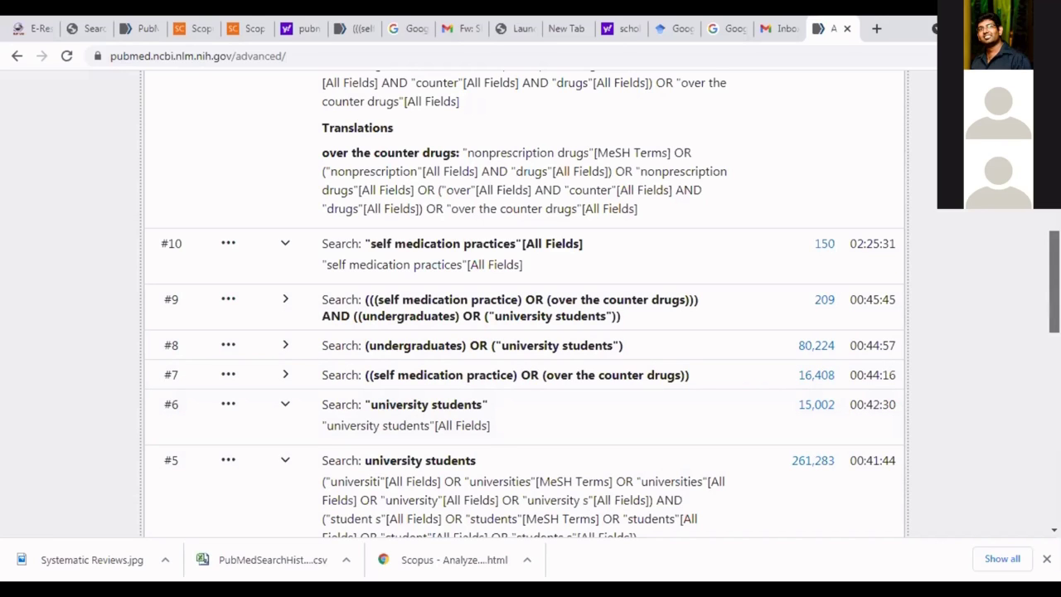
# Step: Add the saved self medication practice search (#2) from the history to the query box
pyautogui.scroll(-3, 1055, 282)
pyautogui.scroll(-2, 1054, 331)
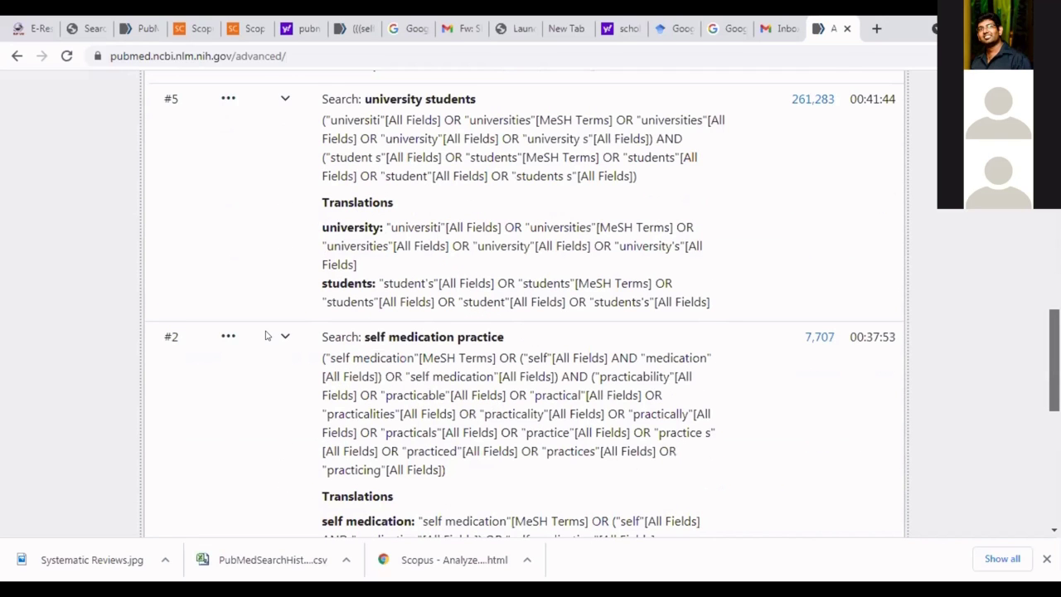
pyautogui.click(229, 316)
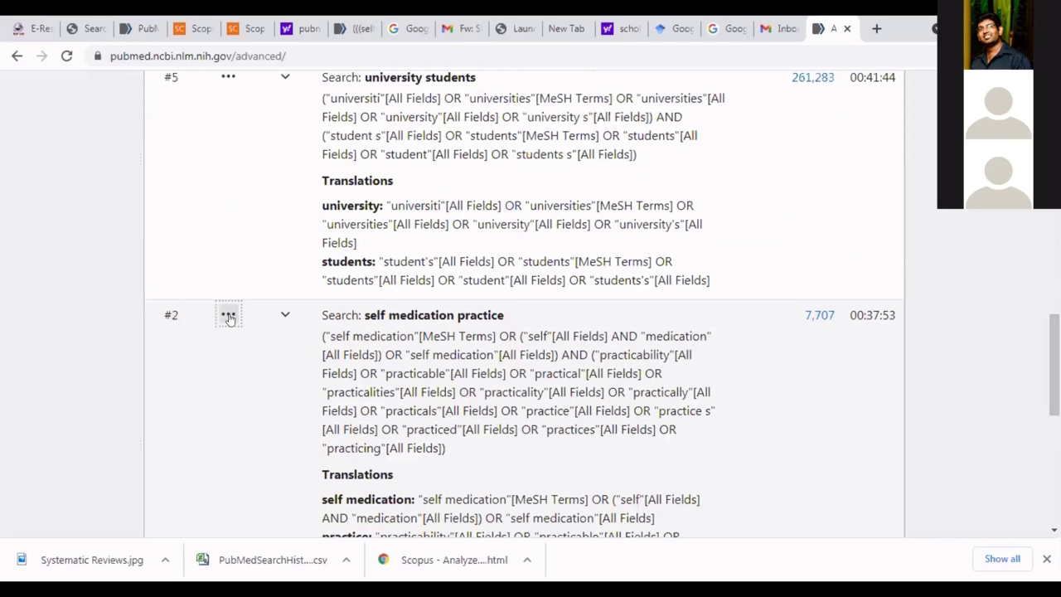
pyautogui.click(229, 317)
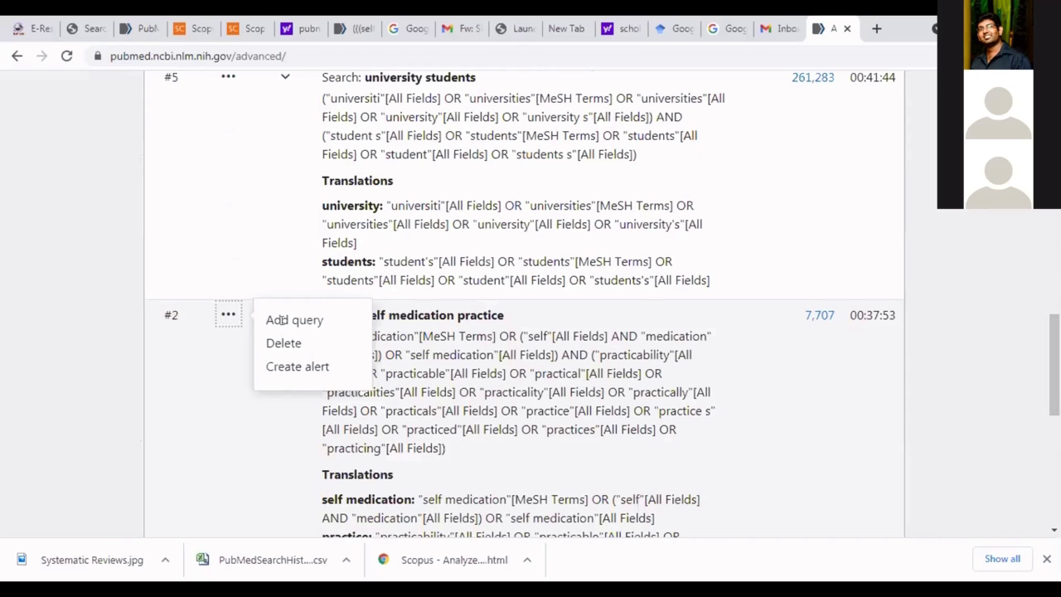
pyautogui.click(281, 320)
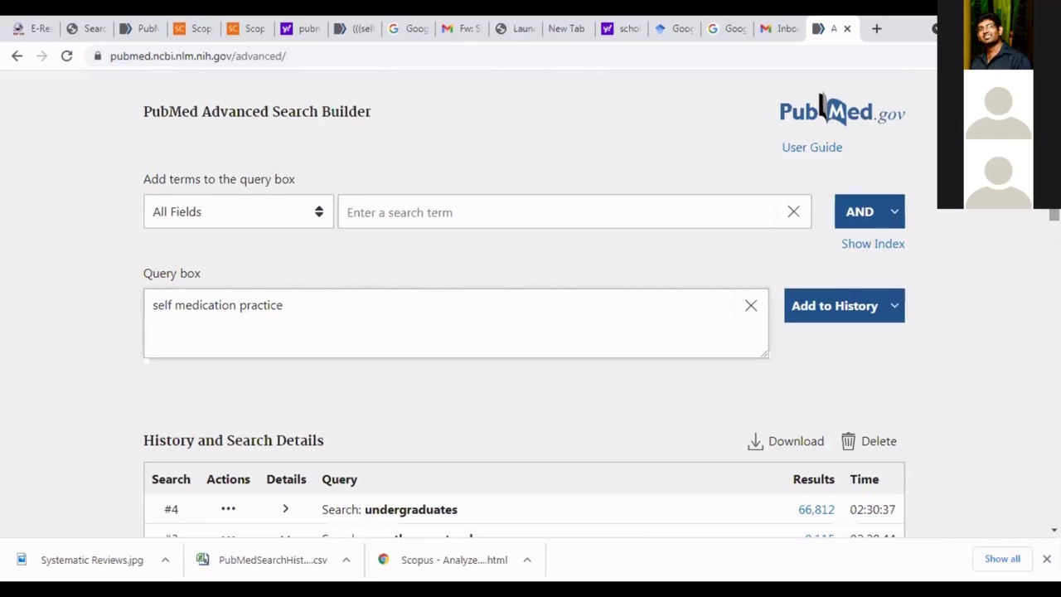
# Step: Combine the saved over the counter drugs search (#3) with the current query using OR and add the combined query to the history
pyautogui.scroll(-3, 1042, 306)
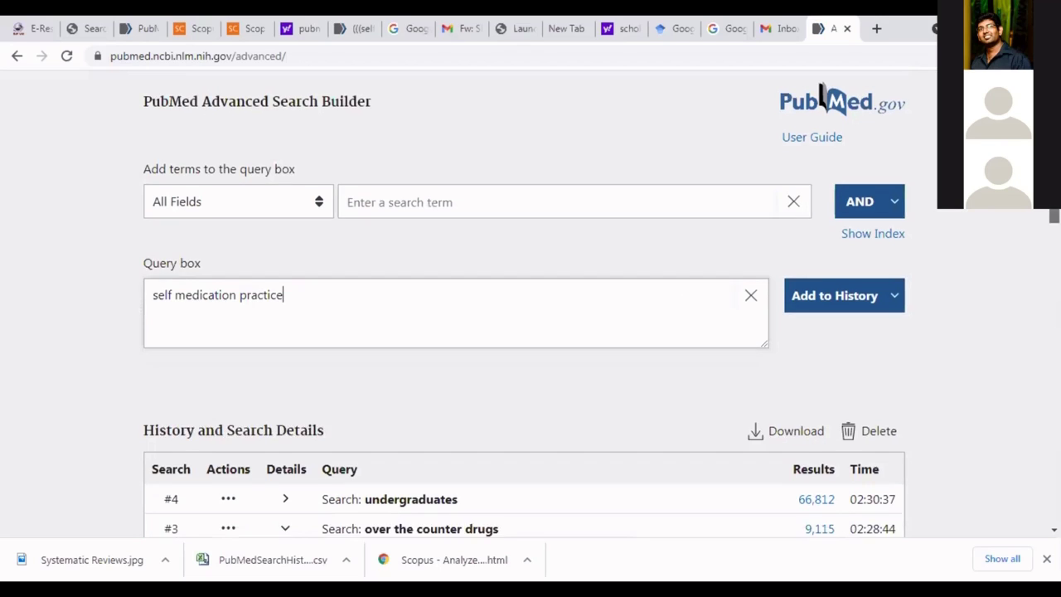
pyautogui.scroll(-3, 1042, 310)
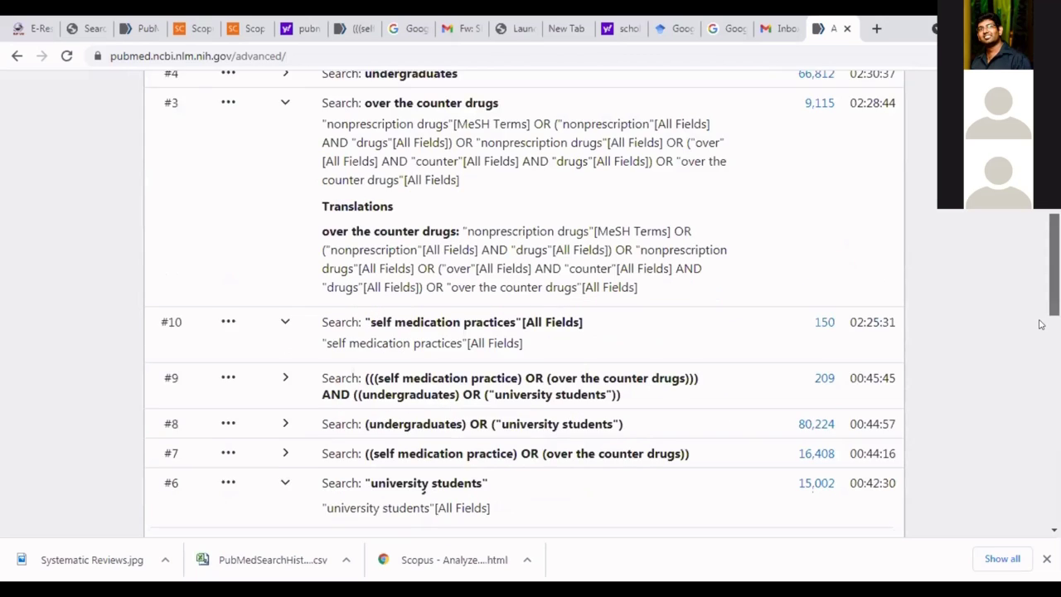
pyautogui.scroll(-3, 1041, 311)
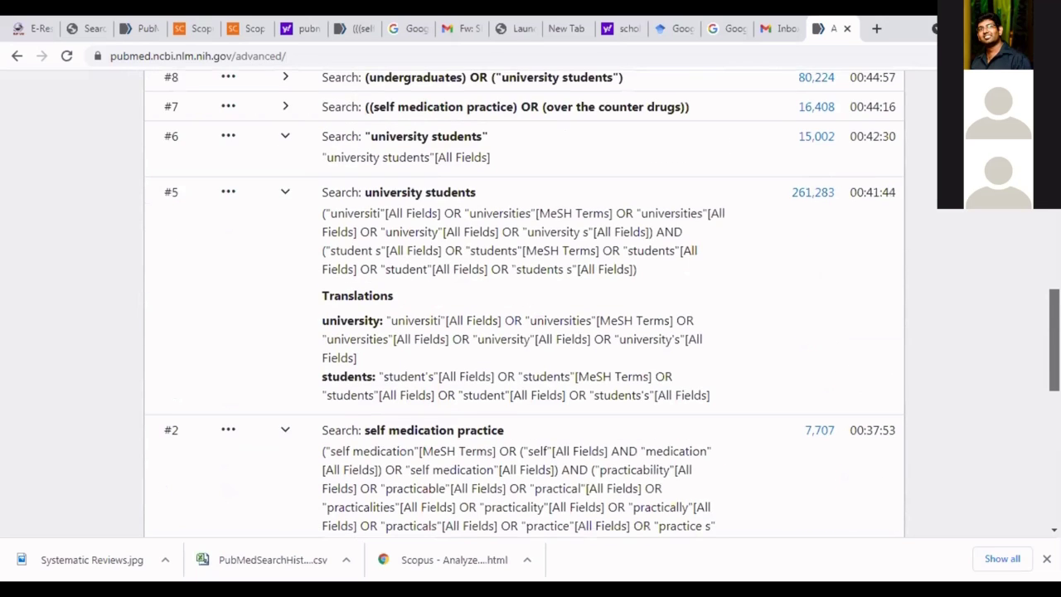
pyautogui.scroll(-2, 524, 302)
pyautogui.scroll(-3, 1028, 381)
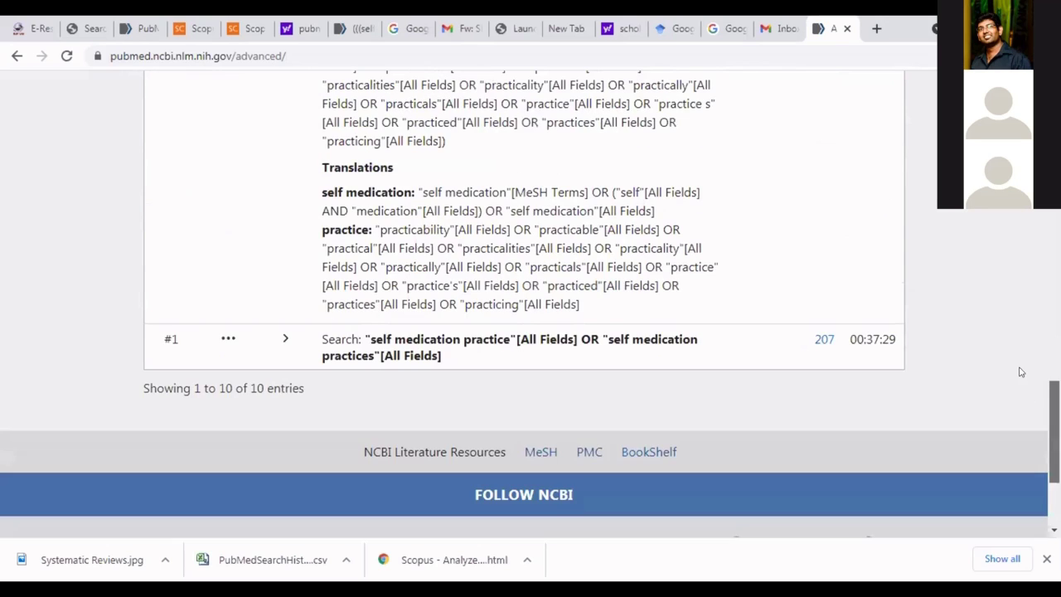
pyautogui.scroll(2, 998, 308)
pyautogui.scroll(10, 998, 291)
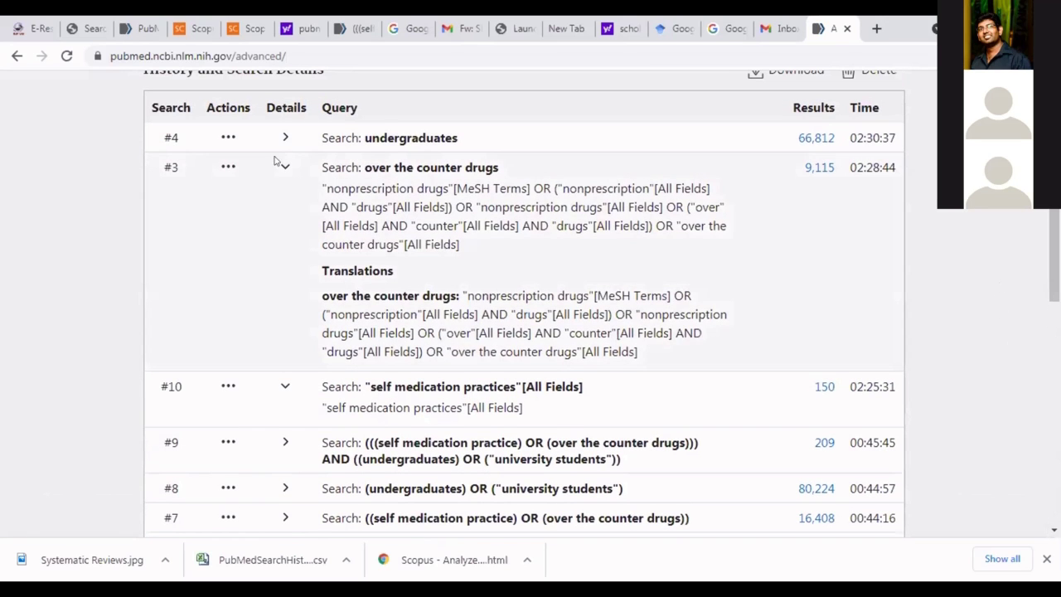
pyautogui.click(229, 167)
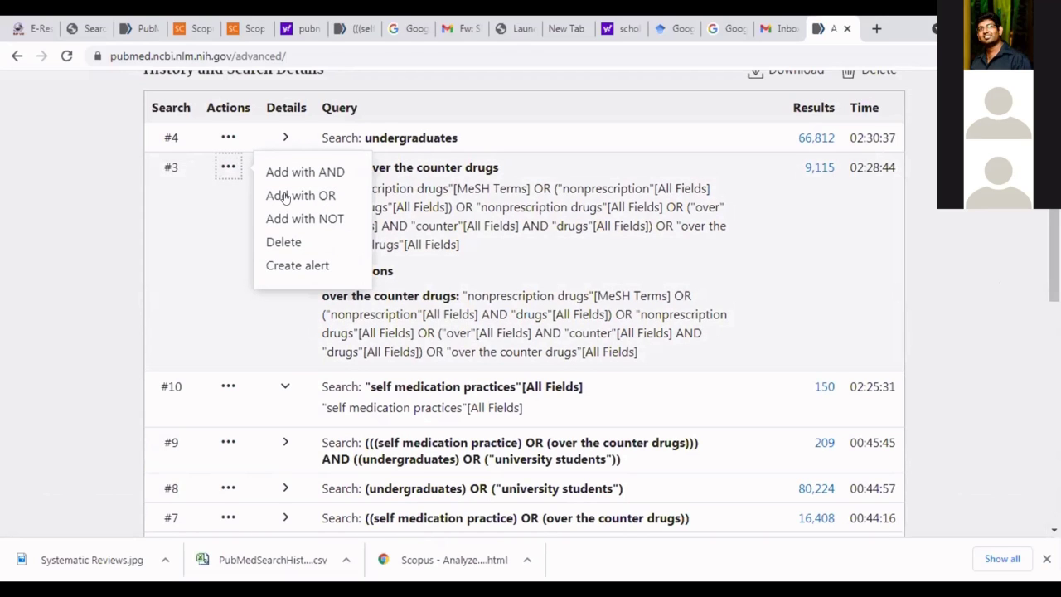
pyautogui.click(285, 196)
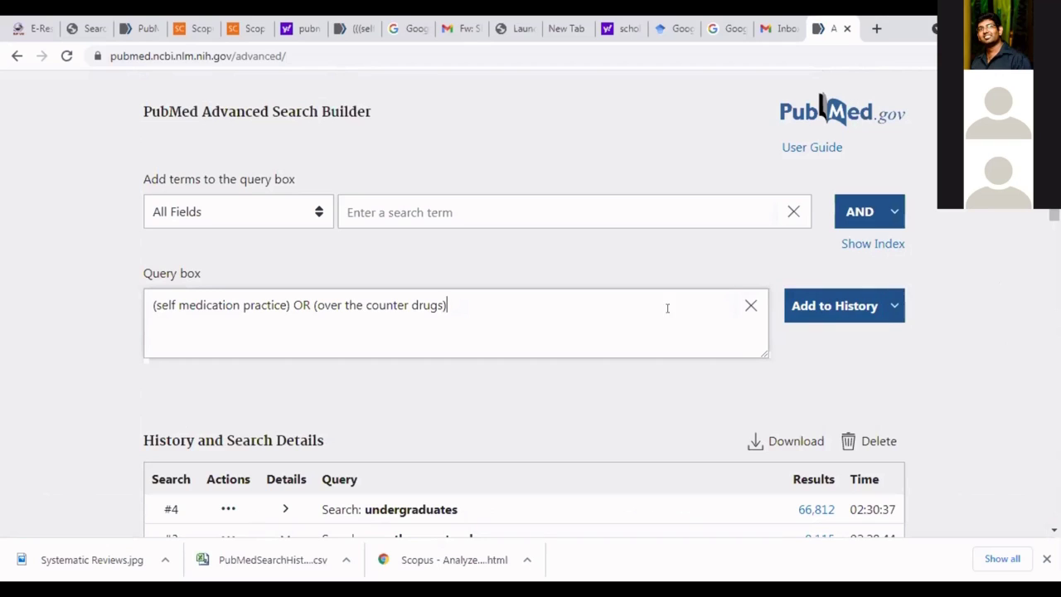
pyautogui.click(492, 313)
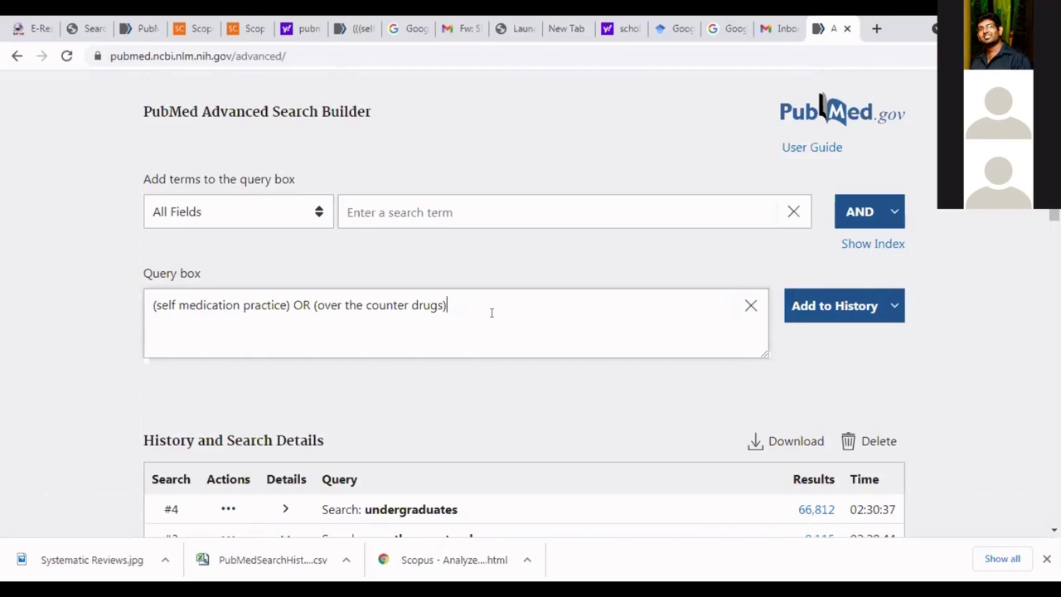
pyautogui.click(829, 307)
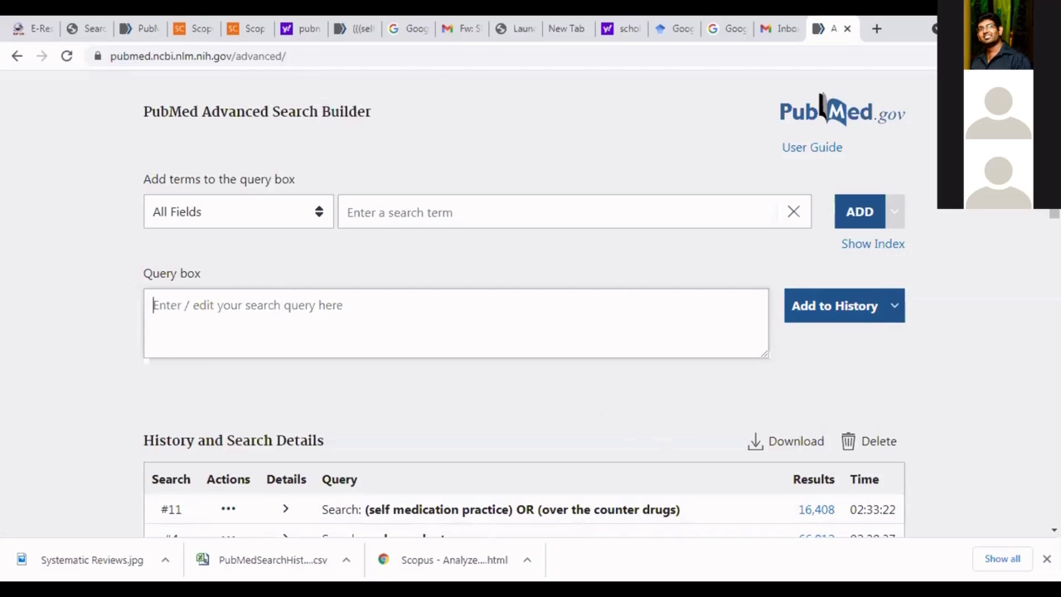
# Step: Add the combined (self medication practice) OR (over the counter drugs) search (#11) from the history to the query box
pyautogui.scroll(-1, 1054, 214)
pyautogui.scroll(-2, 1054, 224)
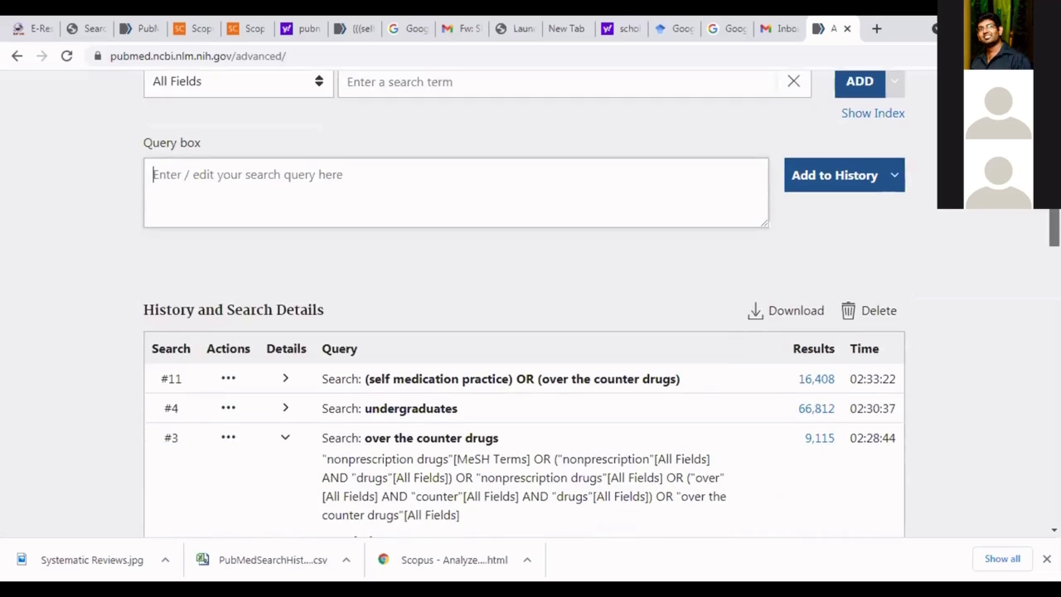
pyautogui.scroll(-5, 687, 315)
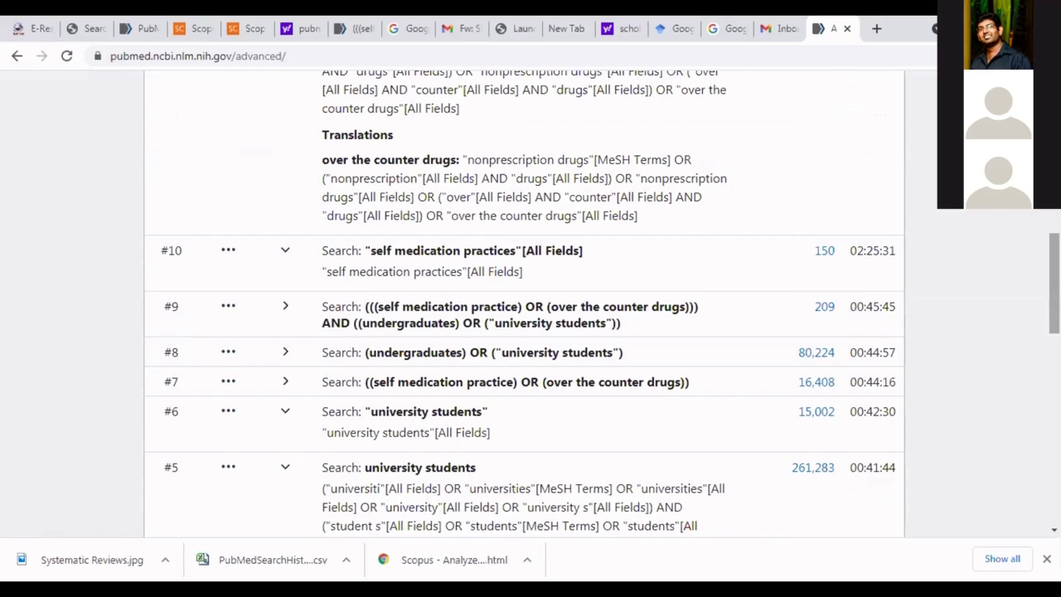
pyautogui.scroll(-1, 524, 304)
pyautogui.scroll(3, 524, 305)
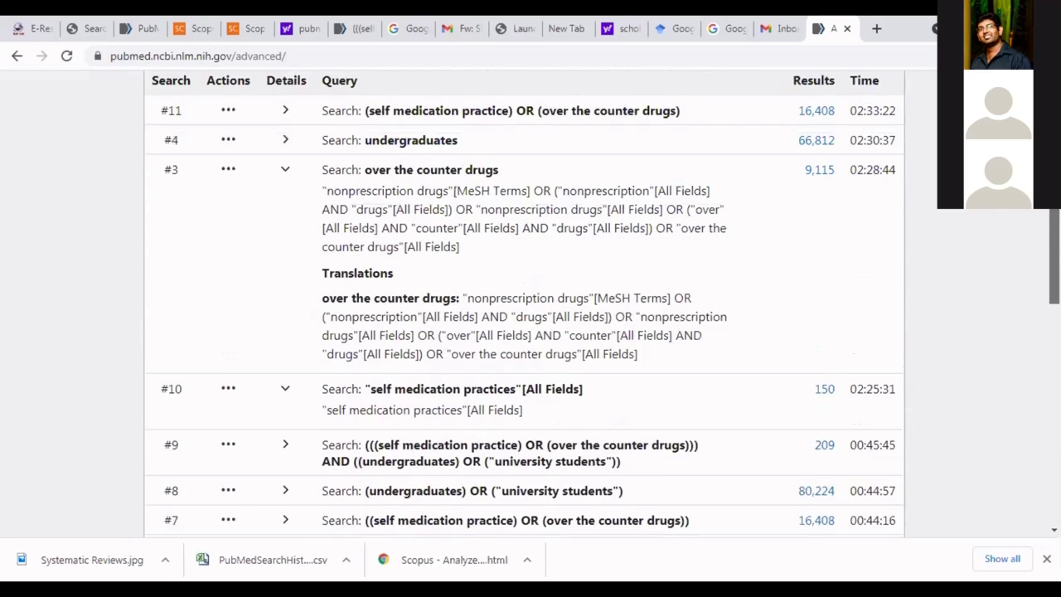
pyautogui.scroll(1, 580, 182)
pyautogui.scroll(-1, 481, 166)
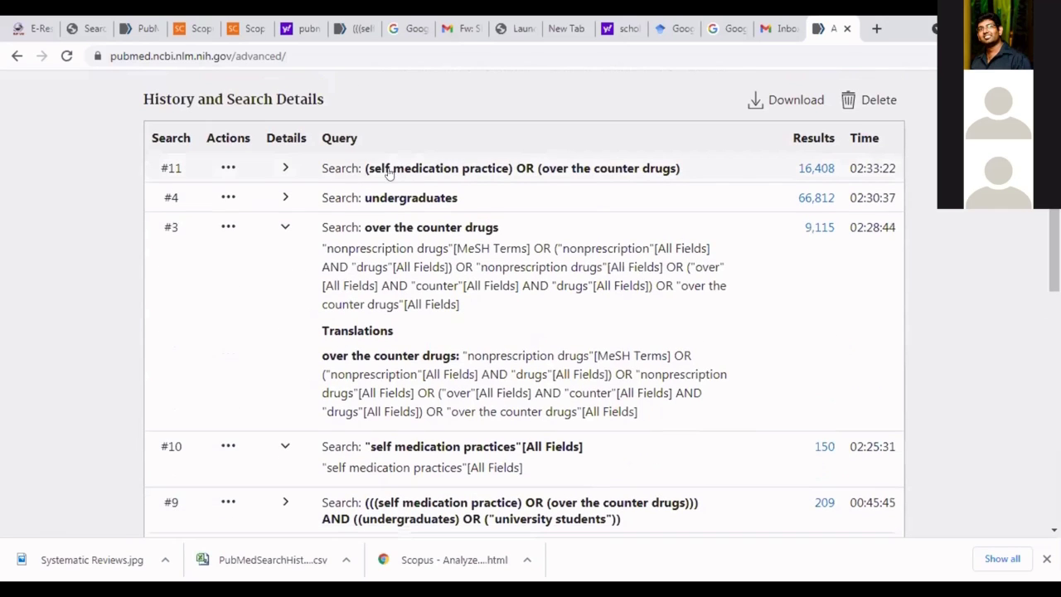
pyautogui.click(231, 169)
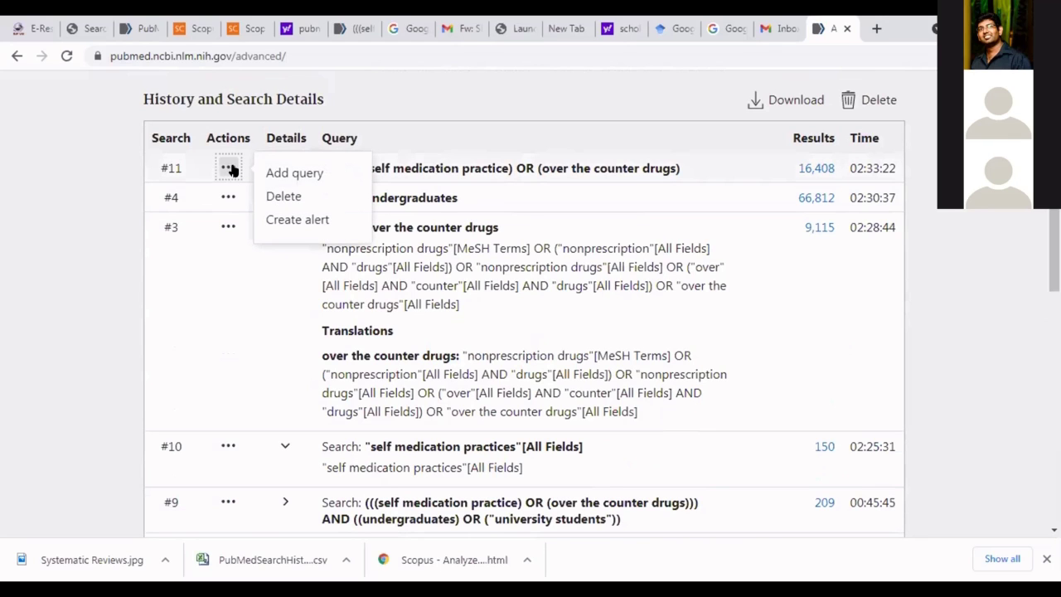
pyautogui.click(280, 173)
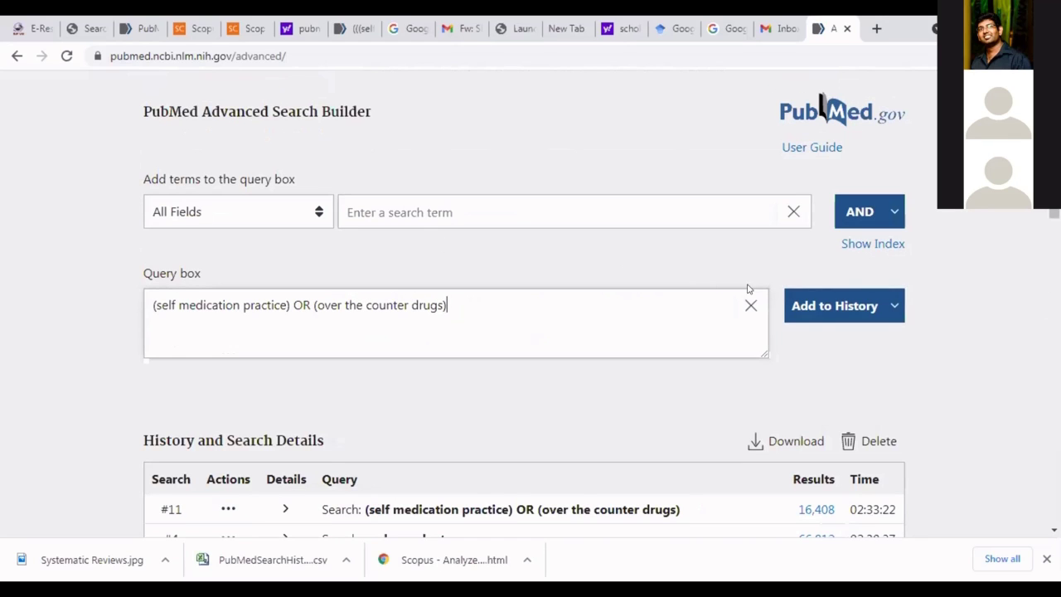
# Step: Combine the saved (undergraduates) OR ("university students") search (#8) with the current query using AND and add the combined query to the history
pyautogui.scroll(-2, 530, 332)
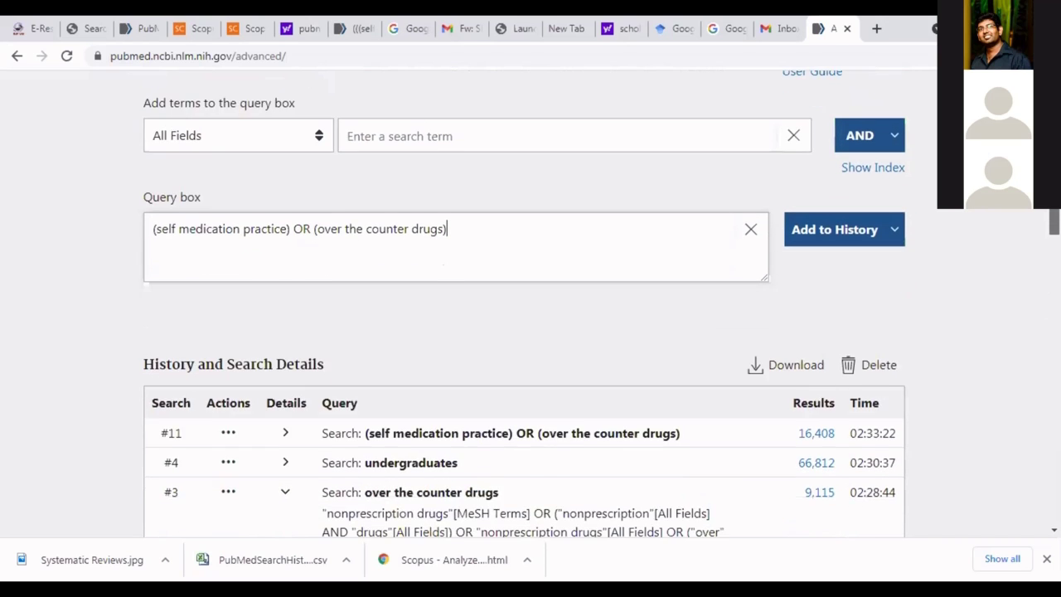
pyautogui.scroll(-2, 531, 331)
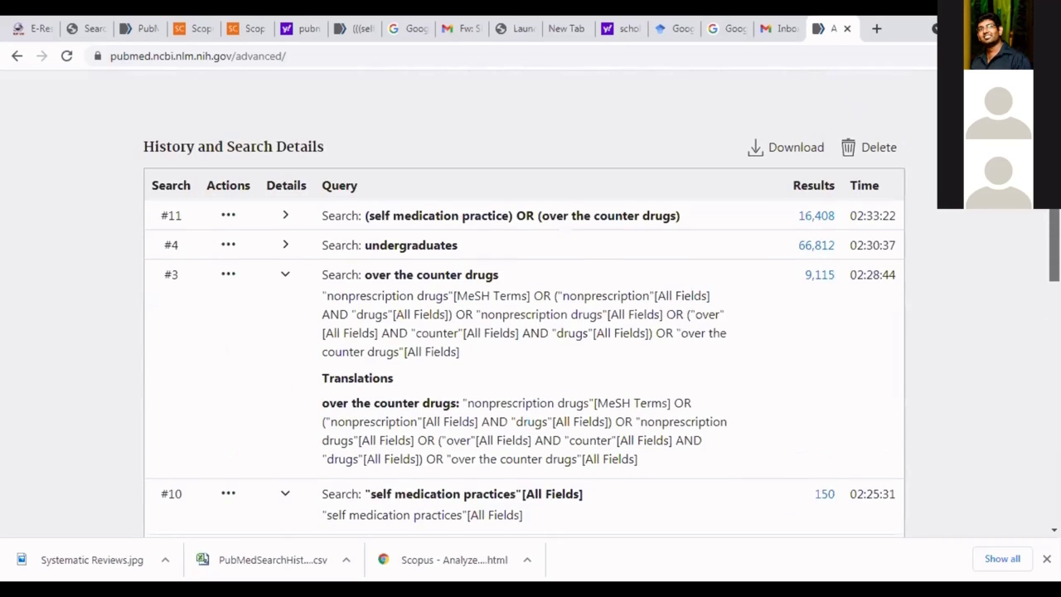
pyautogui.scroll(-3, 344, 370)
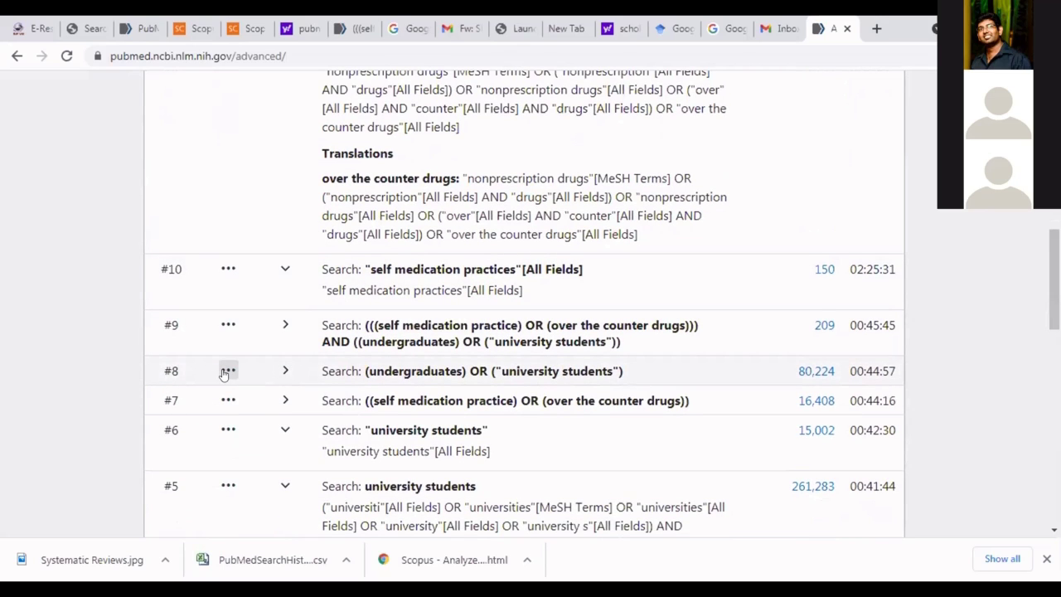
pyautogui.click(228, 372)
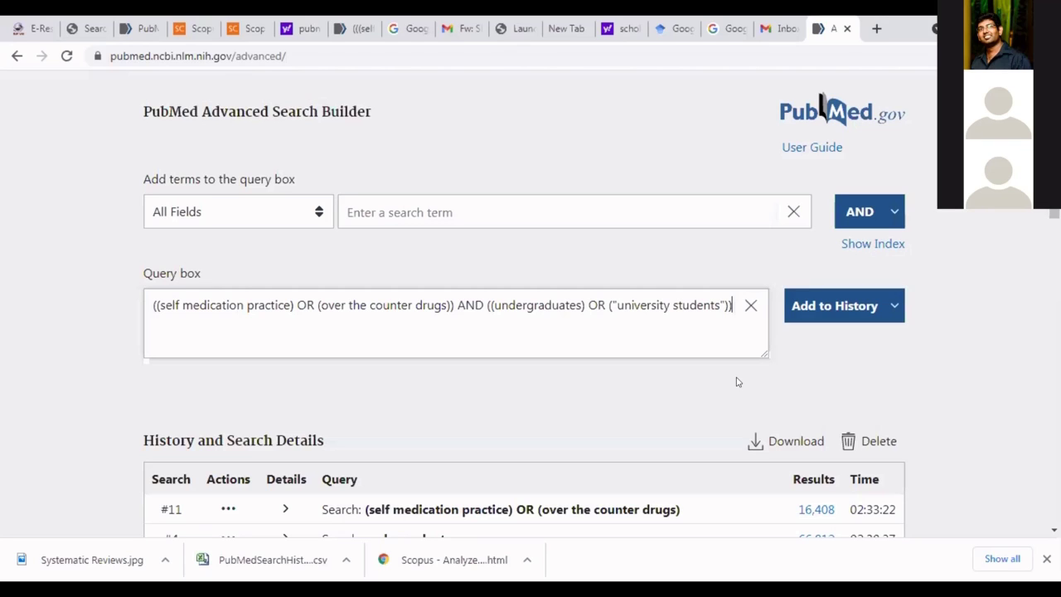
pyautogui.click(837, 304)
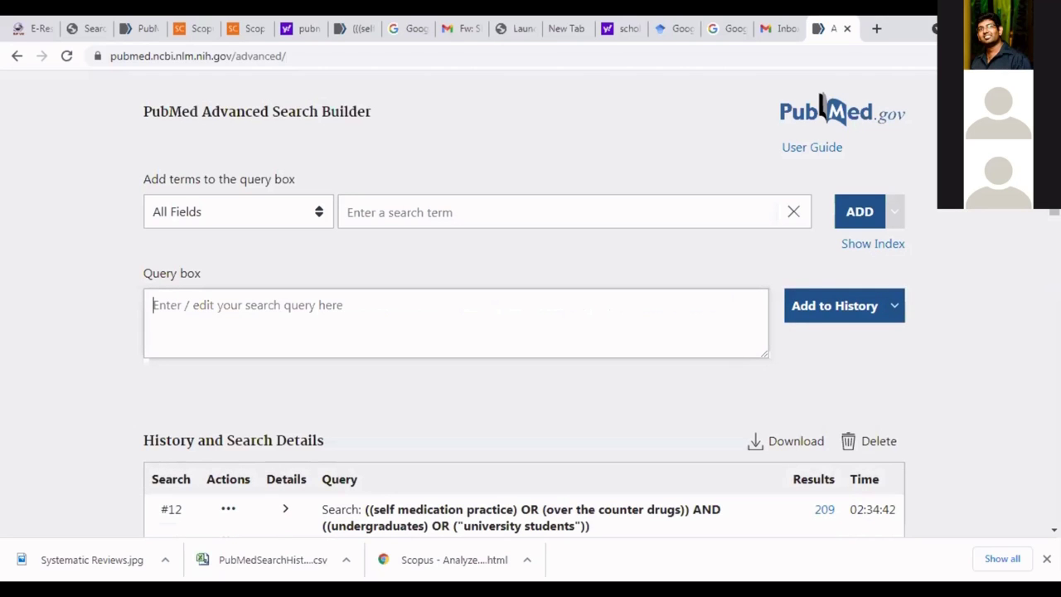
# Step: Open the results of the newly combined search (#12) from the search history
pyautogui.scroll(-2, 863, 273)
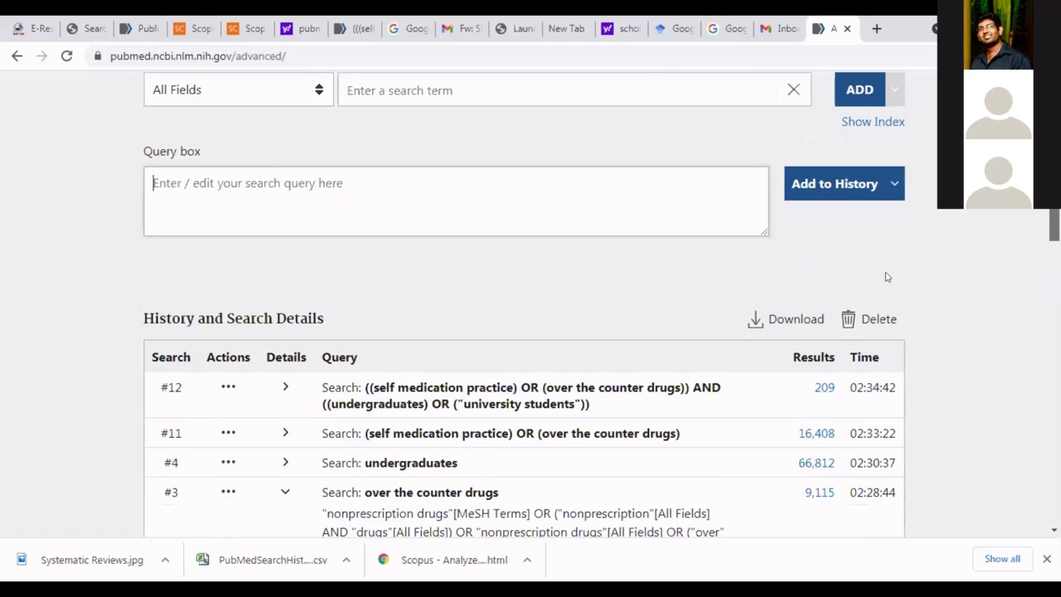
pyautogui.scroll(-1, 835, 273)
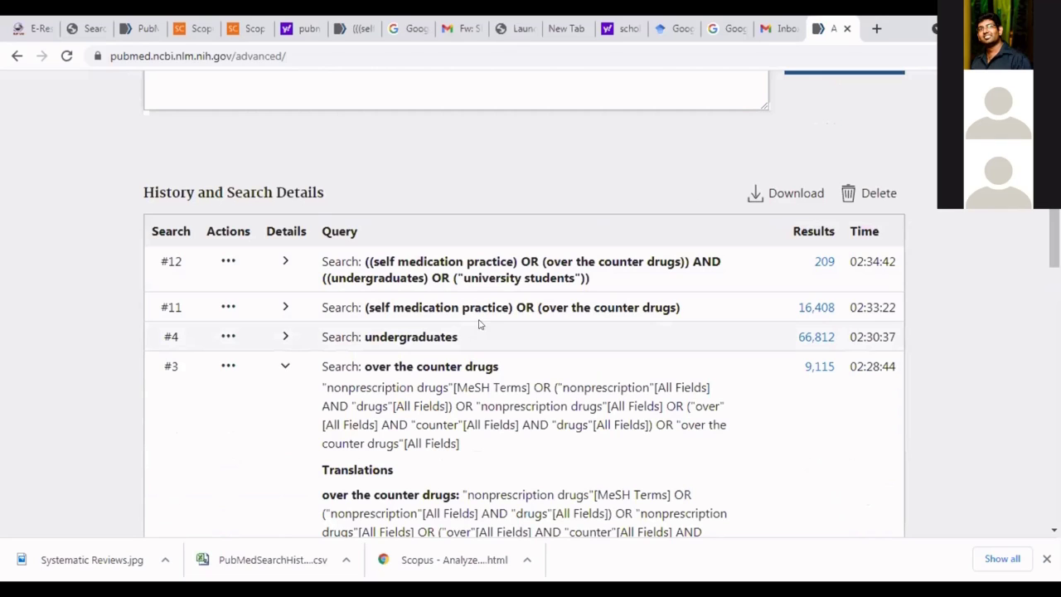
pyautogui.click(824, 262)
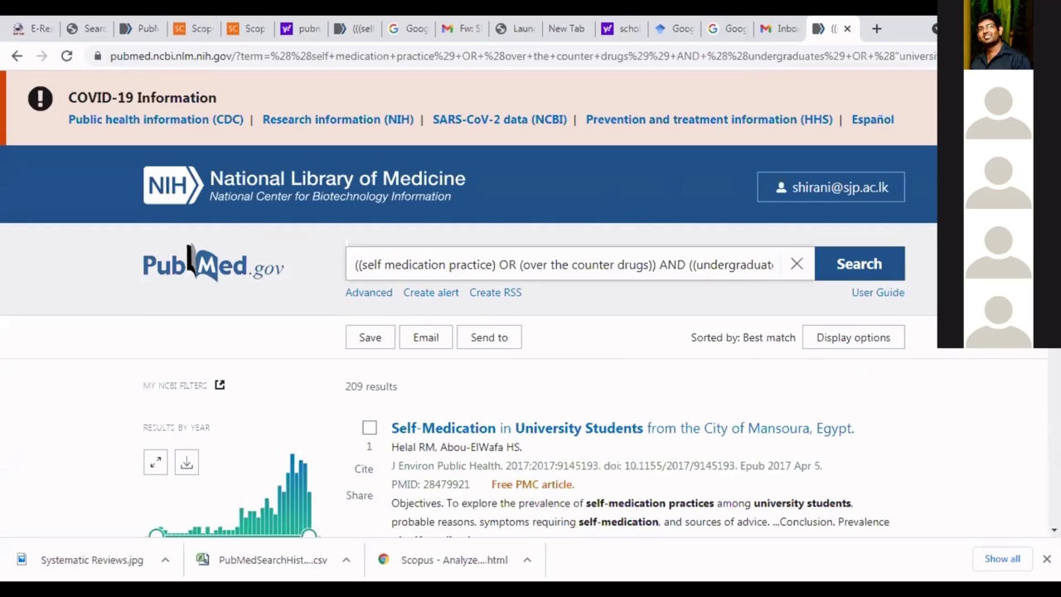
# Step: Expand the results-by-year chart and examine the publication counts of the most recent years, including 2017
pyautogui.scroll(-3, 617, 288)
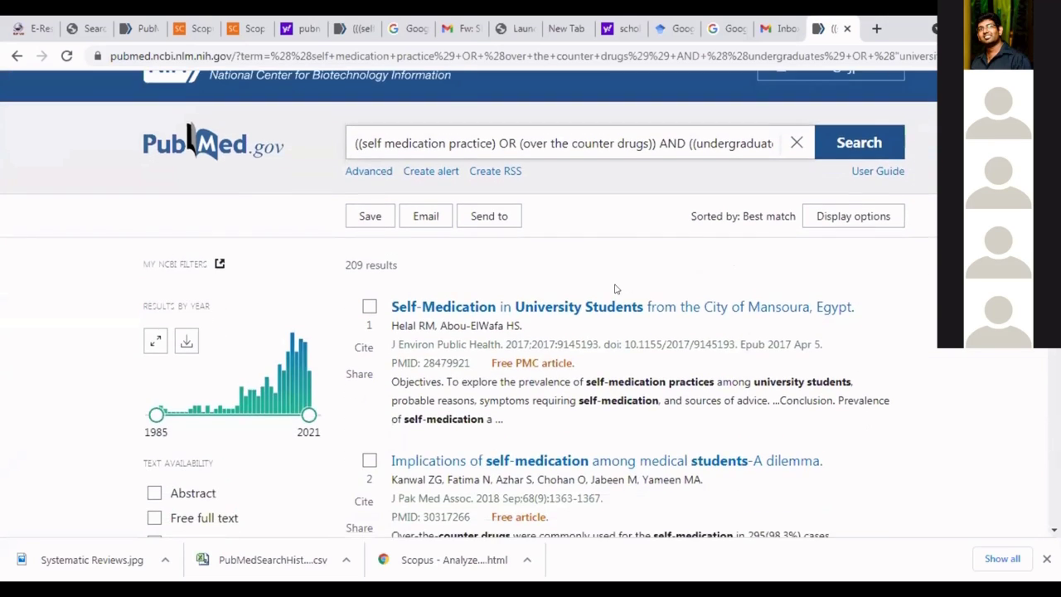
pyautogui.scroll(1, 374, 268)
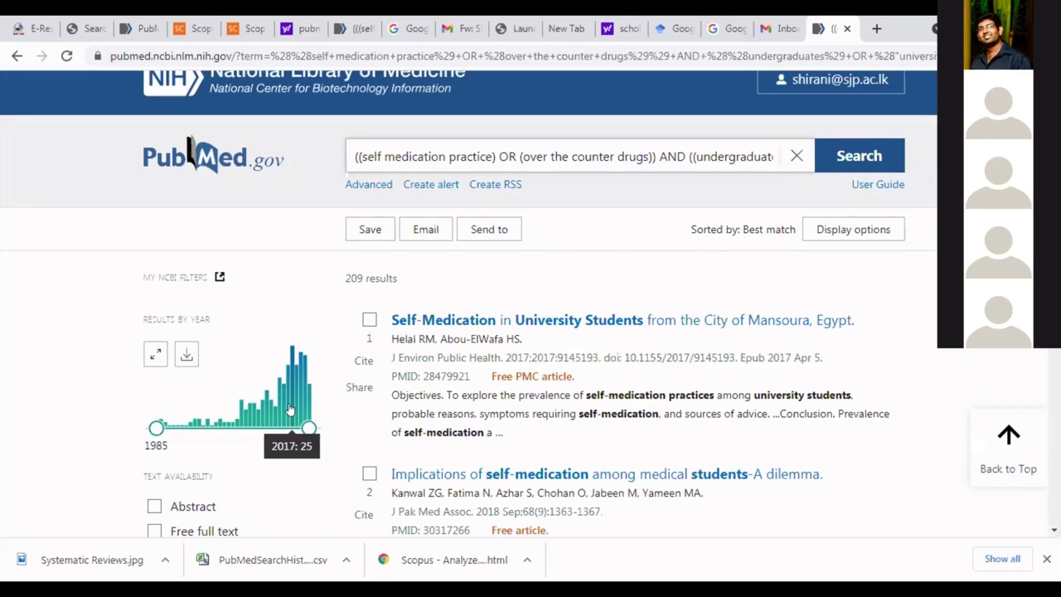
pyautogui.click(155, 355)
pyautogui.moveTo(805, 369)
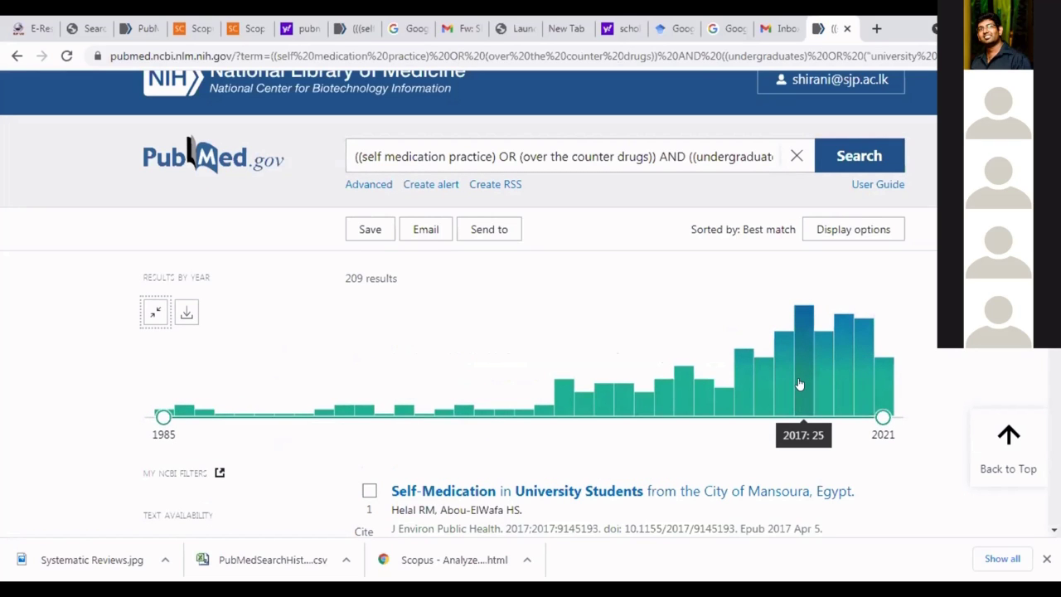
pyautogui.moveTo(823, 389)
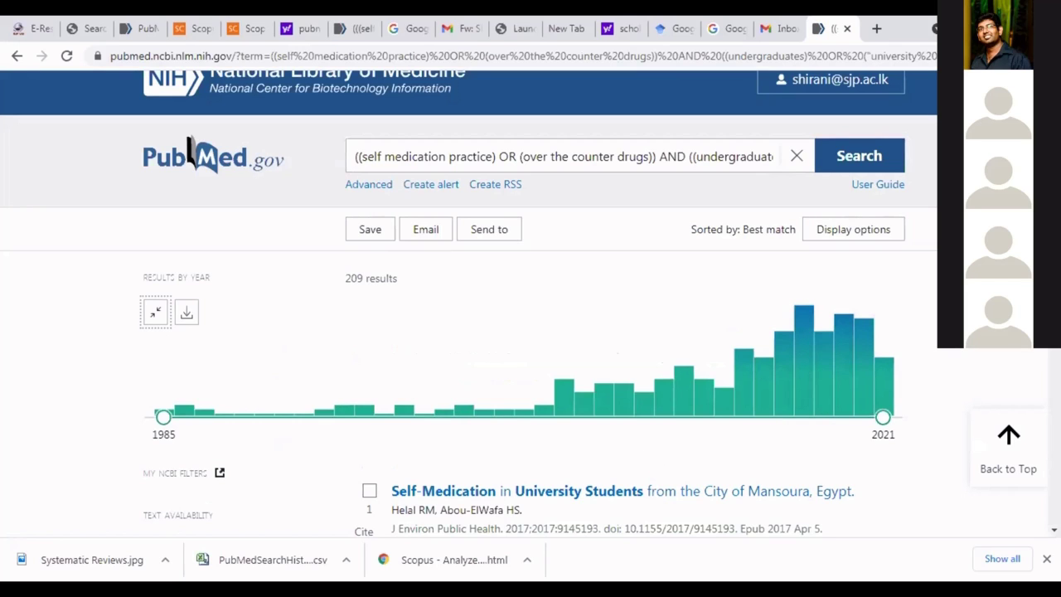
# Step: Filter the results to the Systematic Review article type and collapse the results-by-year chart
pyautogui.scroll(-3, 190, 152)
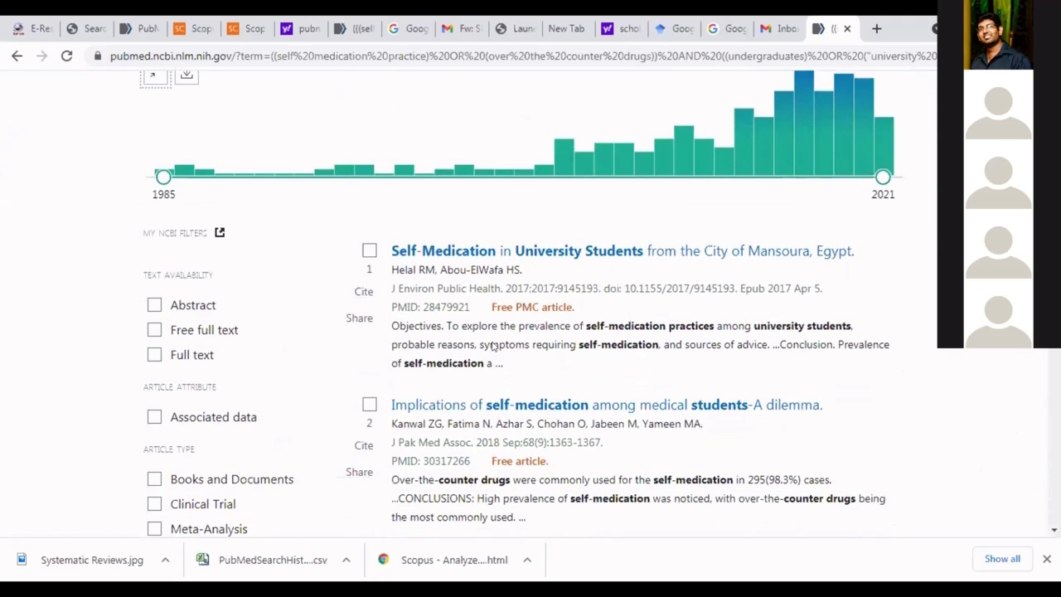
pyautogui.scroll(-1, 398, 357)
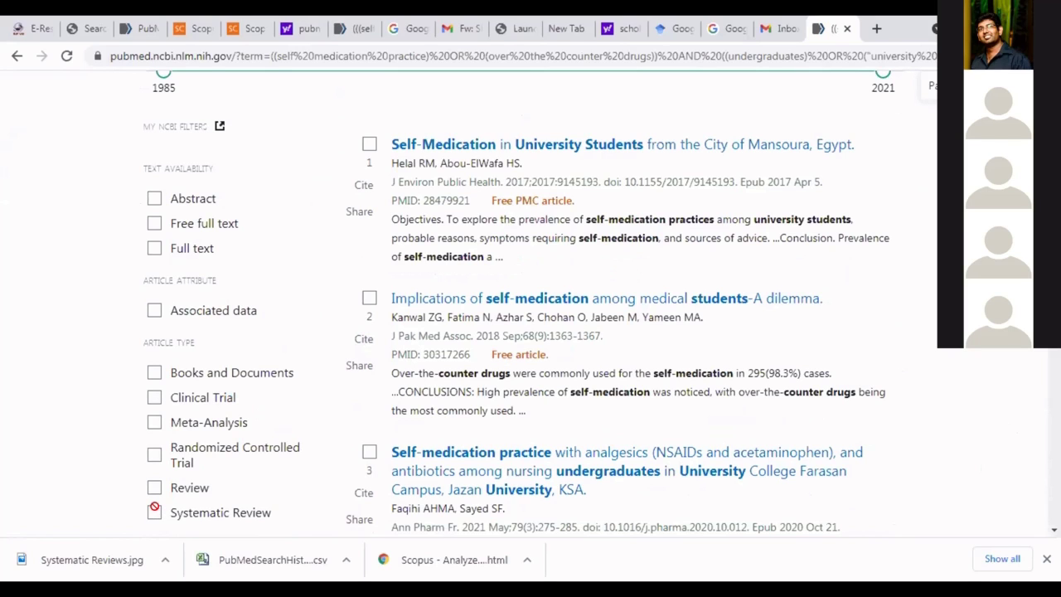
pyautogui.click(277, 424)
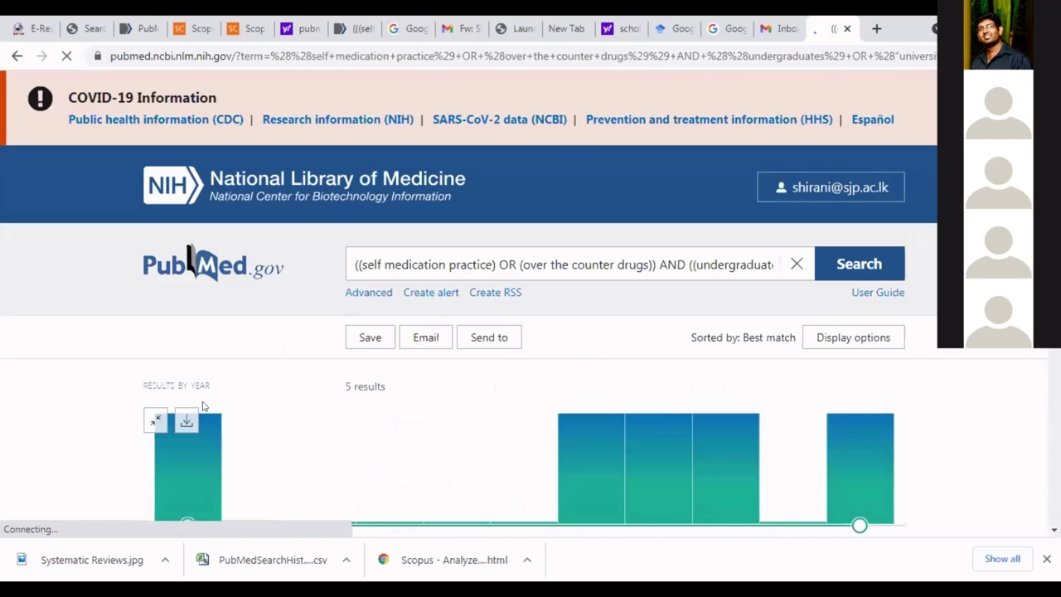
pyautogui.click(152, 416)
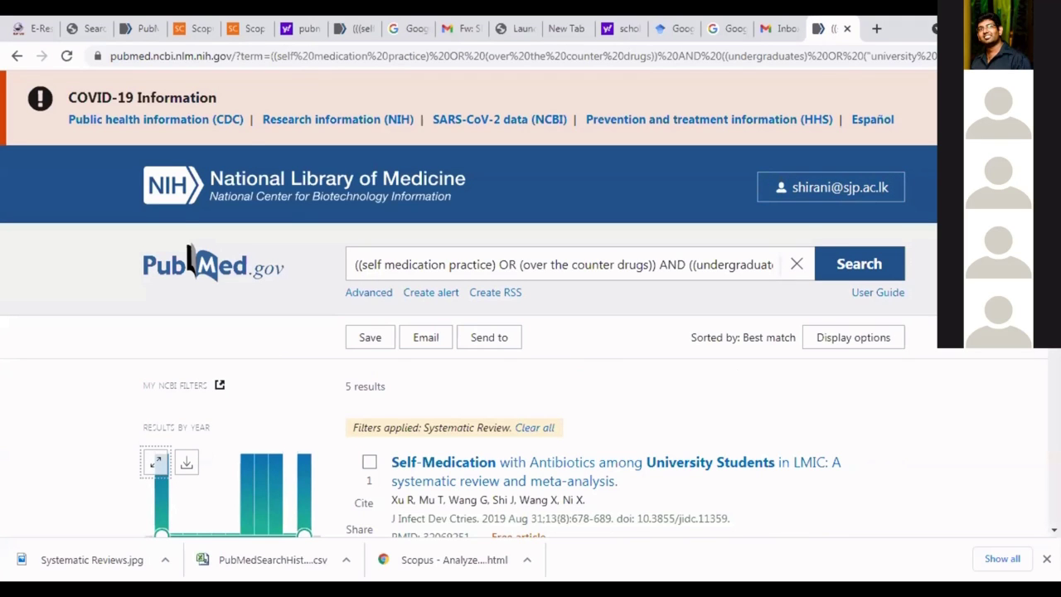
# Step: Look through the filtered systematic review articles and the options available for the results list
pyautogui.scroll(-2, 189, 252)
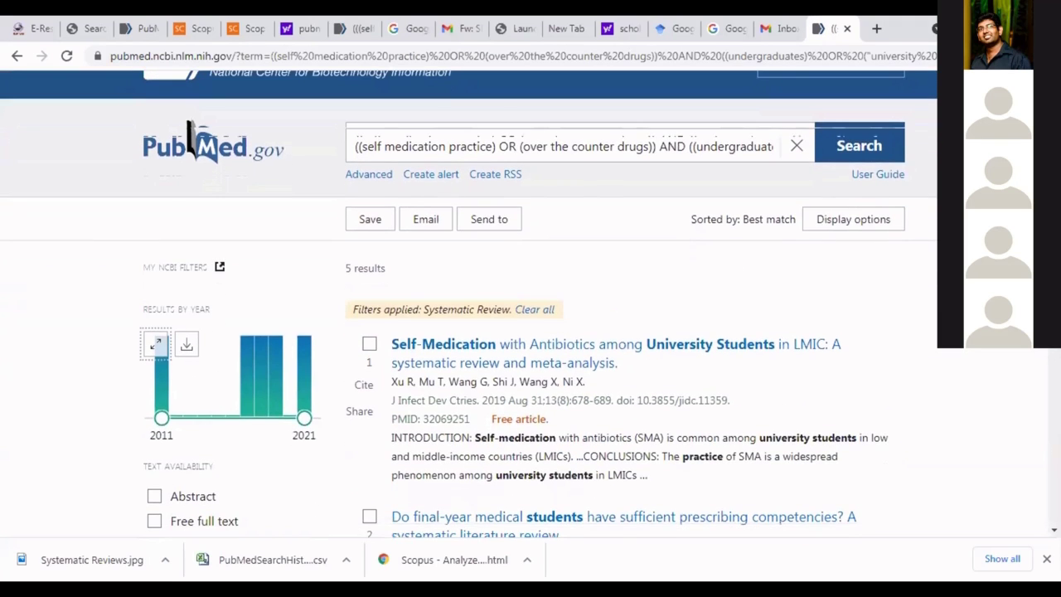
pyautogui.scroll(-2, 189, 139)
pyautogui.scroll(-2, 516, 309)
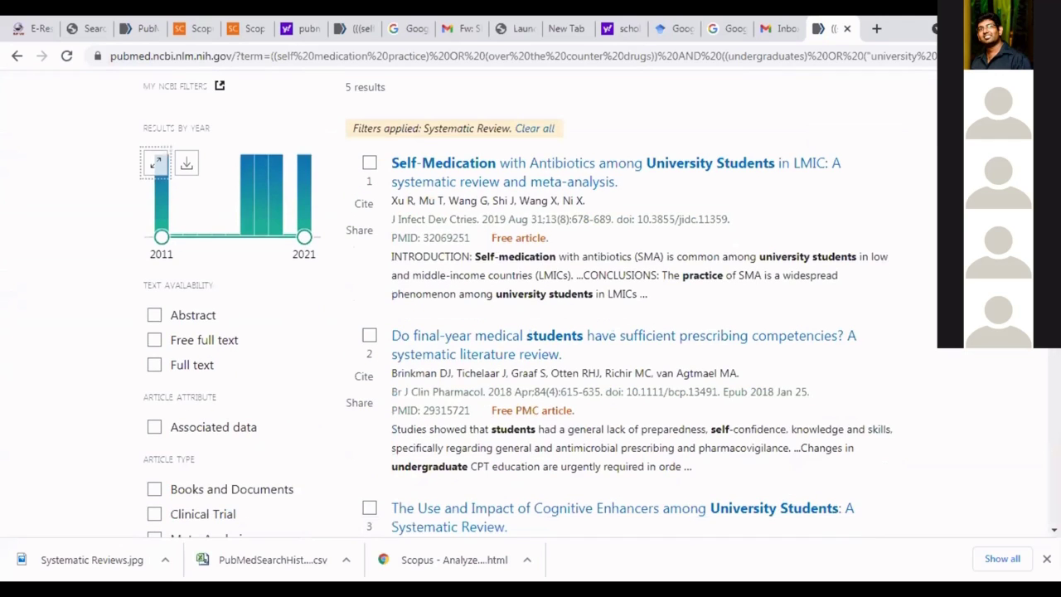
pyautogui.scroll(1, 893, 235)
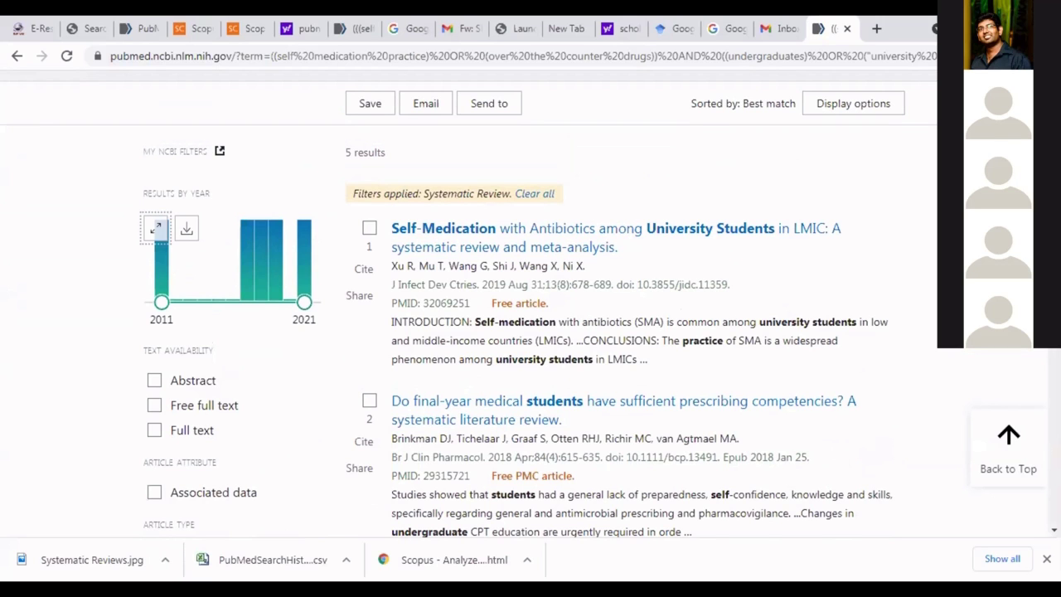
pyautogui.scroll(2, 190, 149)
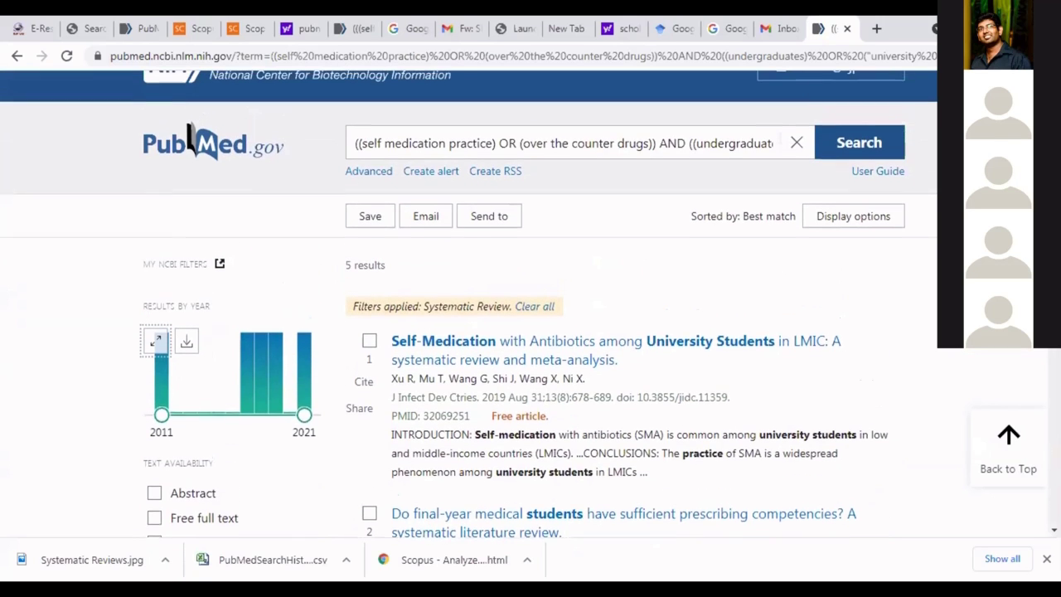
pyautogui.scroll(-1, 469, 332)
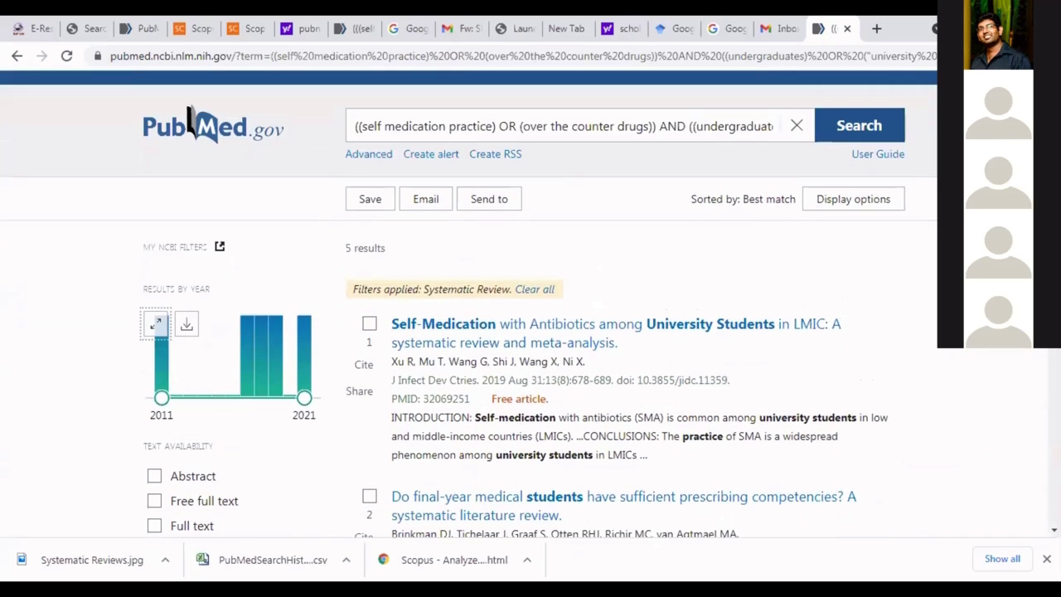
pyautogui.scroll(1, 468, 332)
pyautogui.scroll(-1, 837, 210)
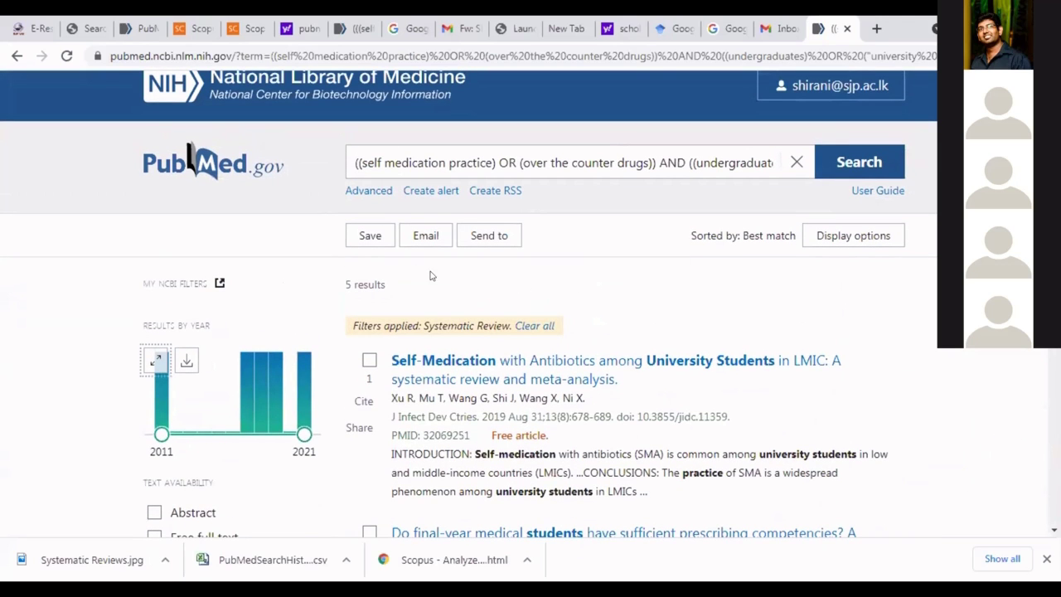
# Step: Open the options for saving citations to a file and review the available file formats for all results on this page
pyautogui.click(371, 236)
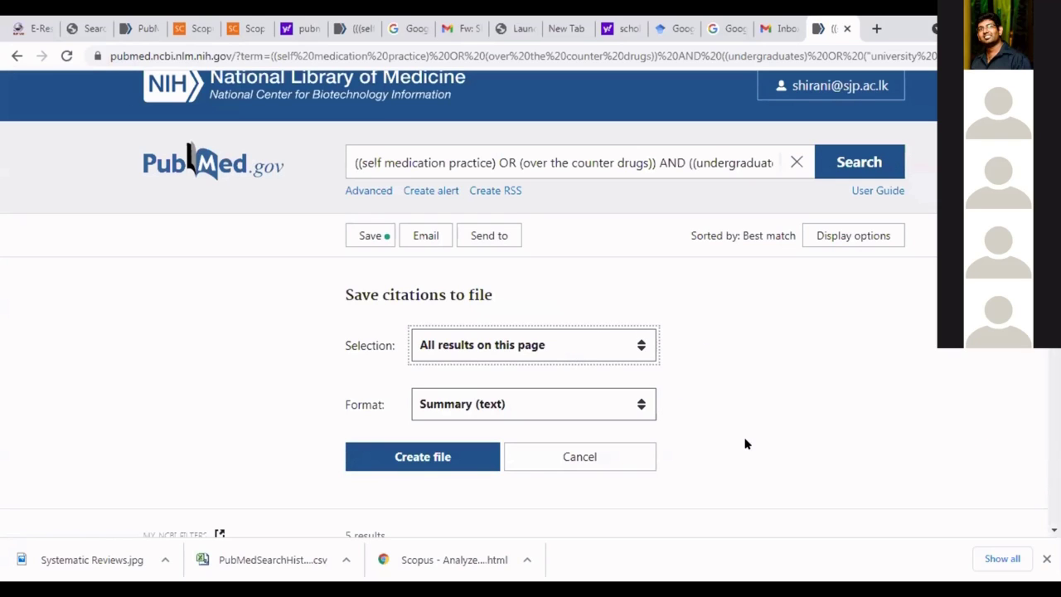
pyautogui.click(640, 403)
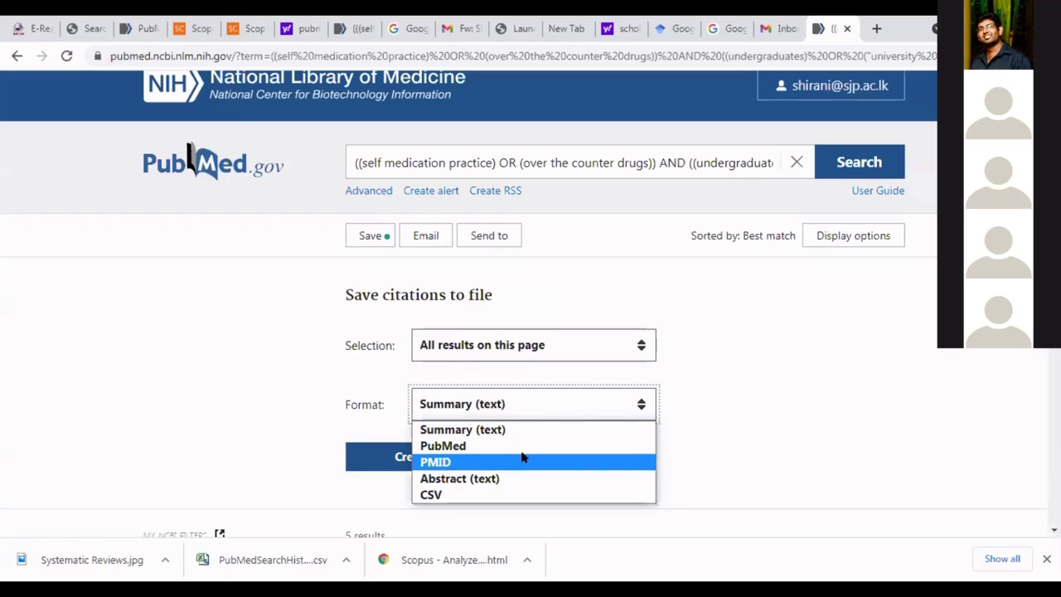
pyautogui.click(834, 355)
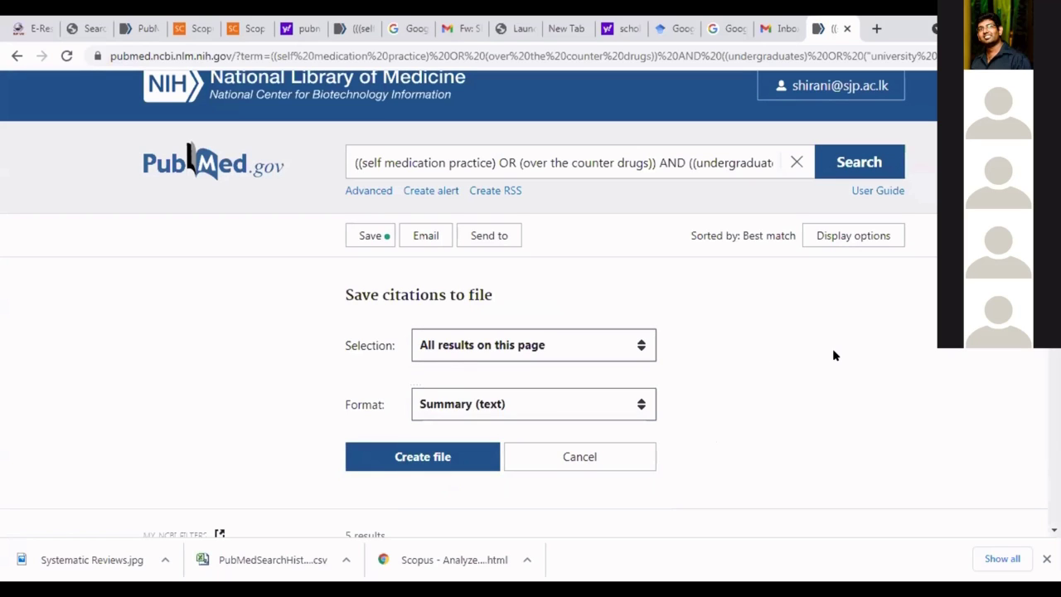
pyautogui.click(442, 459)
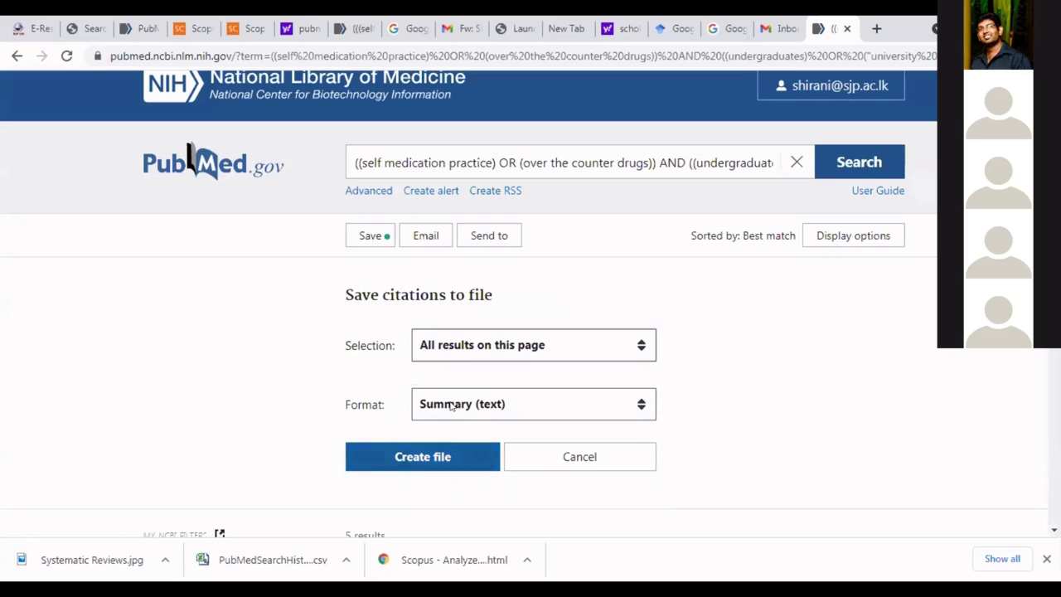
# Step: Email the citations of all results on this page in Summary format to the account's e-mail address
pyautogui.click(426, 236)
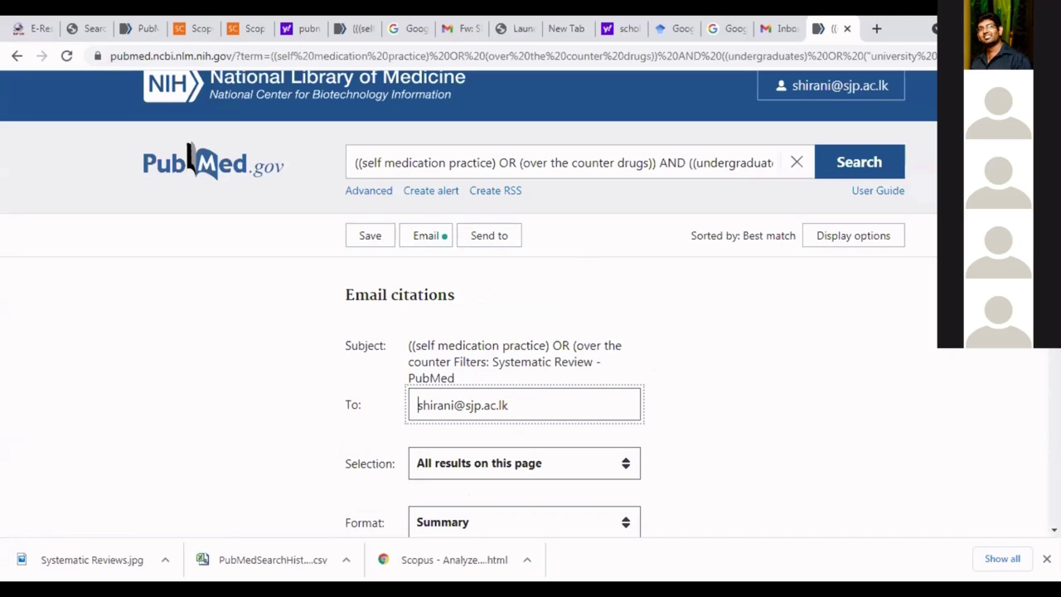
pyautogui.scroll(-3, 626, 276)
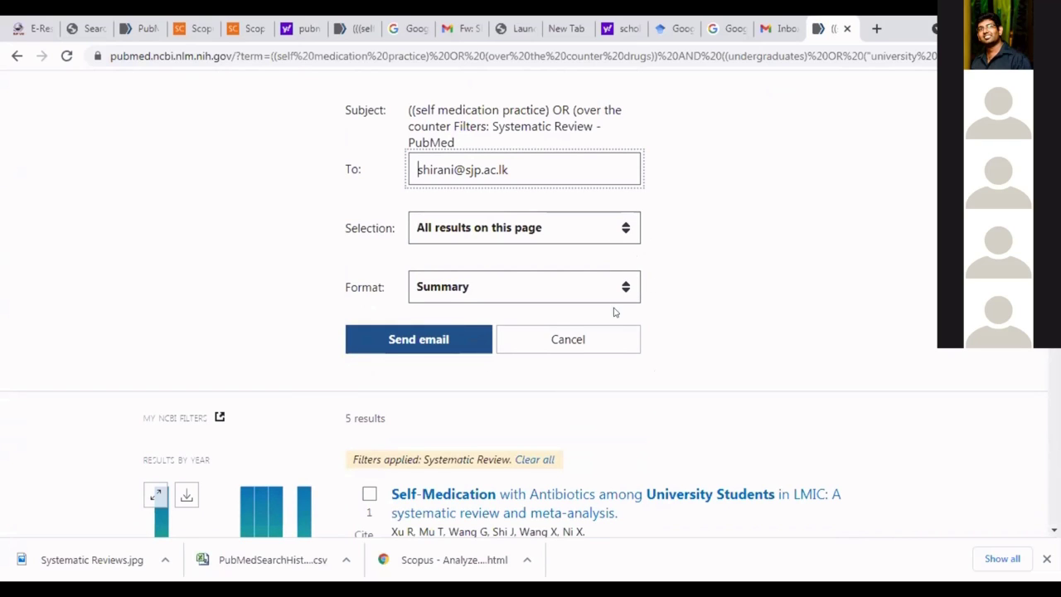
pyautogui.click(446, 343)
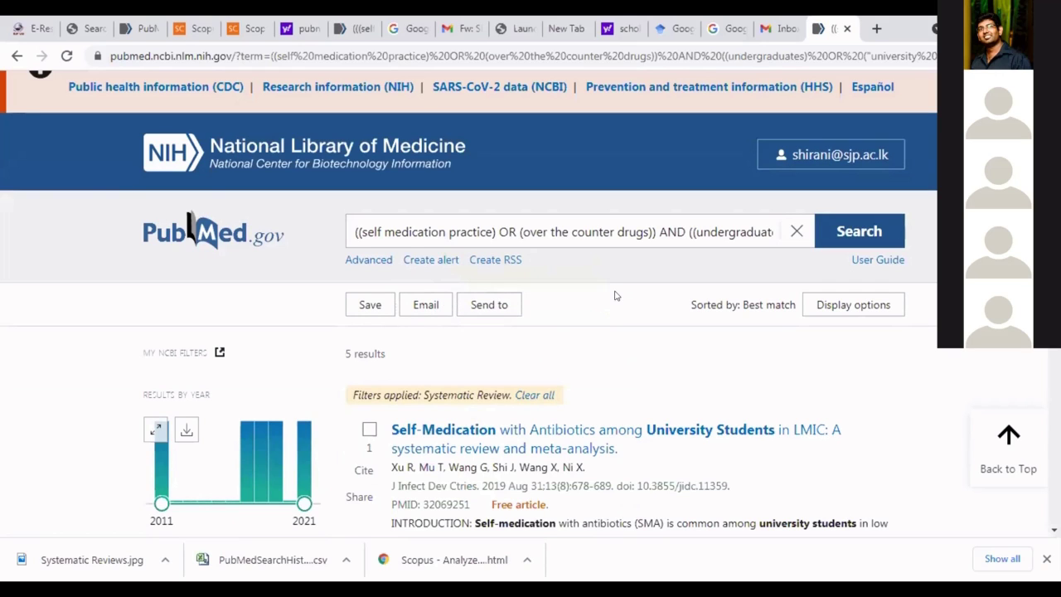
# Step: Add all results on this page to My Bibliography
pyautogui.click(491, 305)
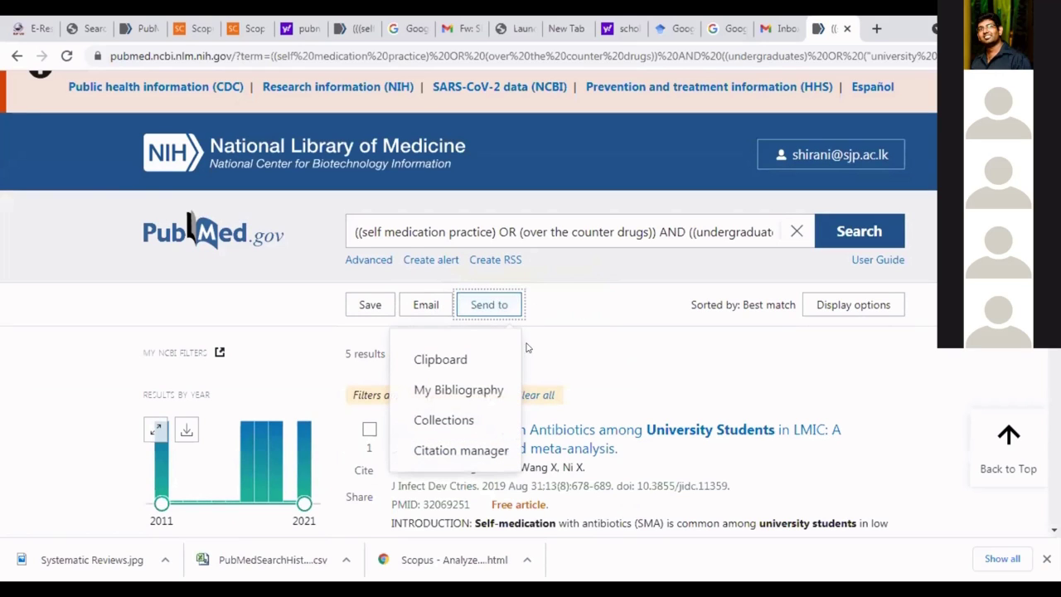
pyautogui.click(477, 395)
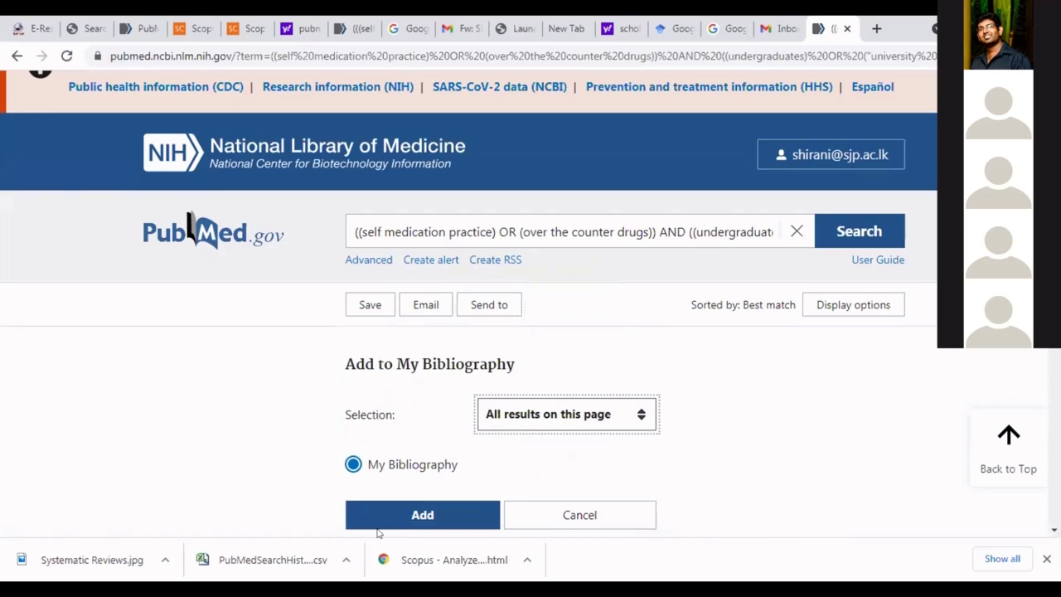
pyautogui.click(409, 518)
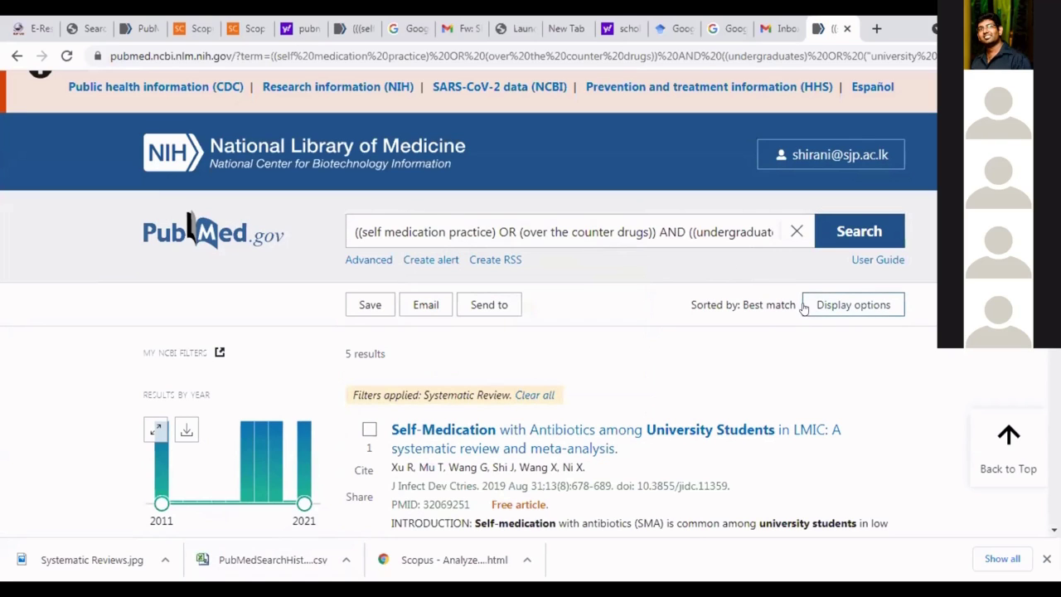
# Step: Open the display options of the results list, review the available display formats and close them
pyautogui.click(854, 305)
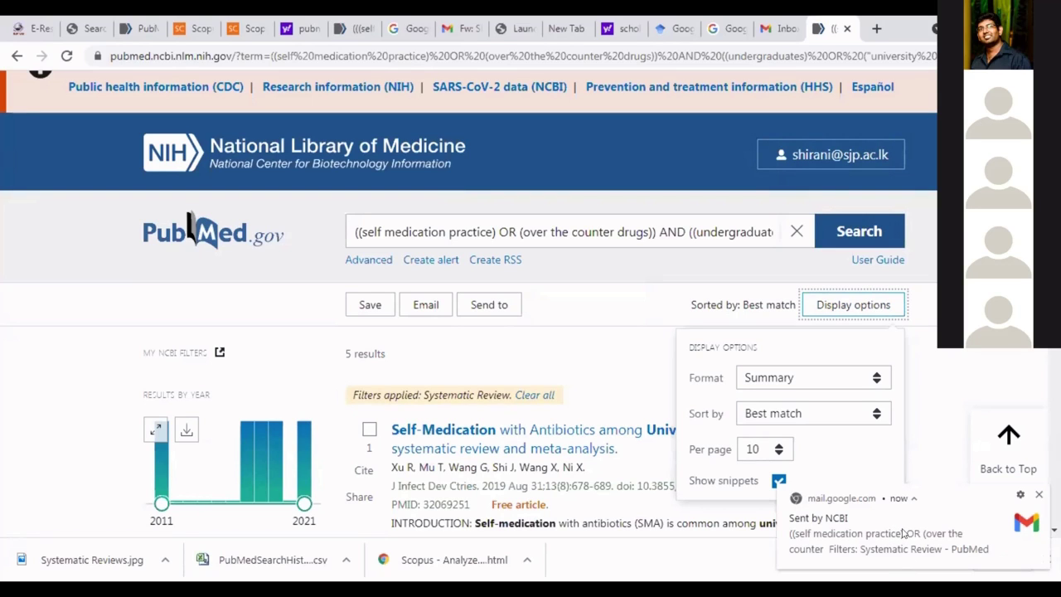
pyautogui.click(875, 380)
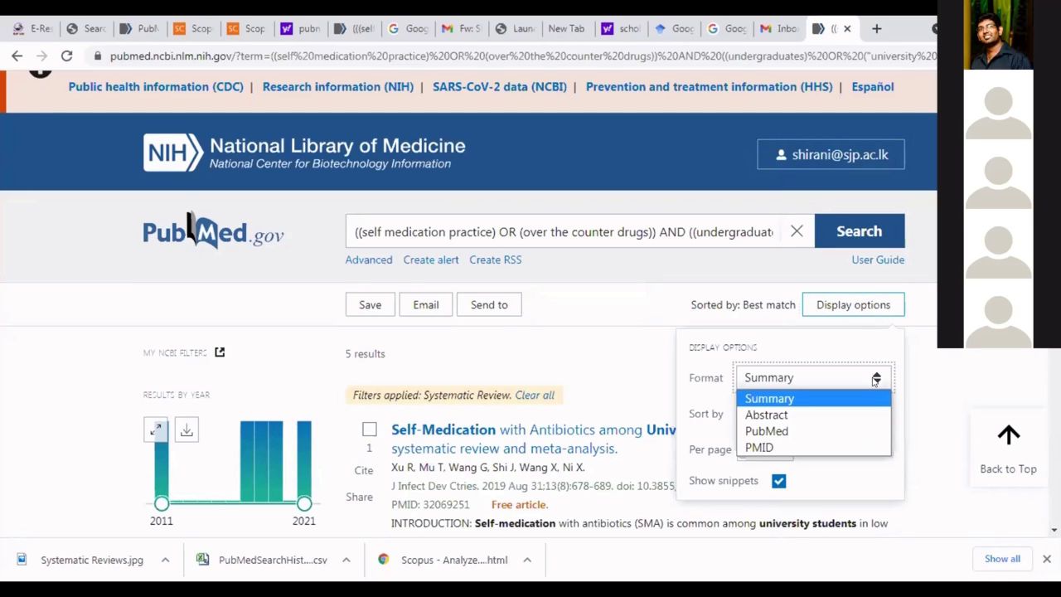
pyautogui.click(925, 396)
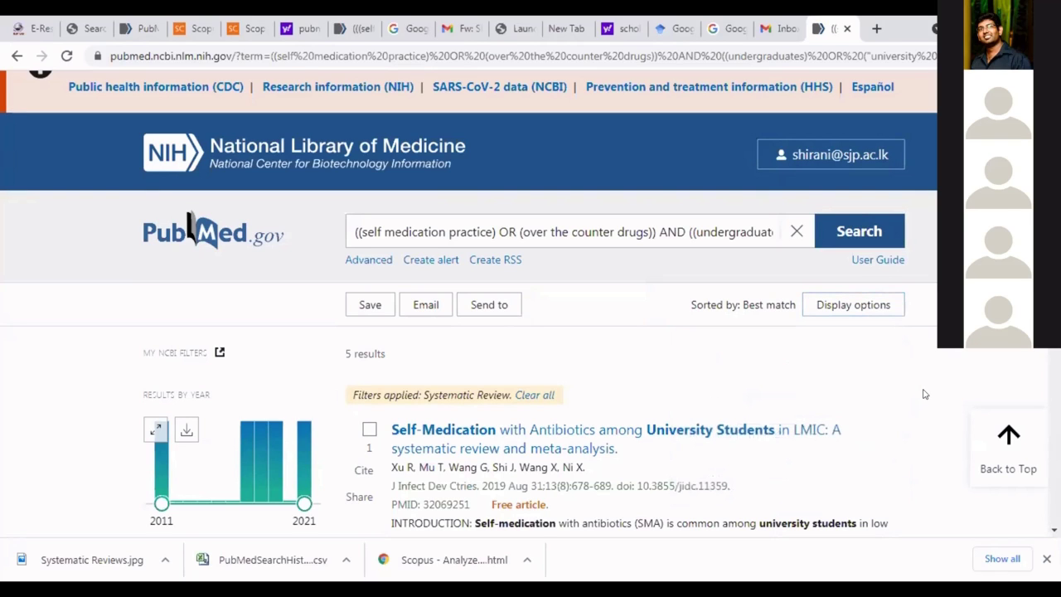